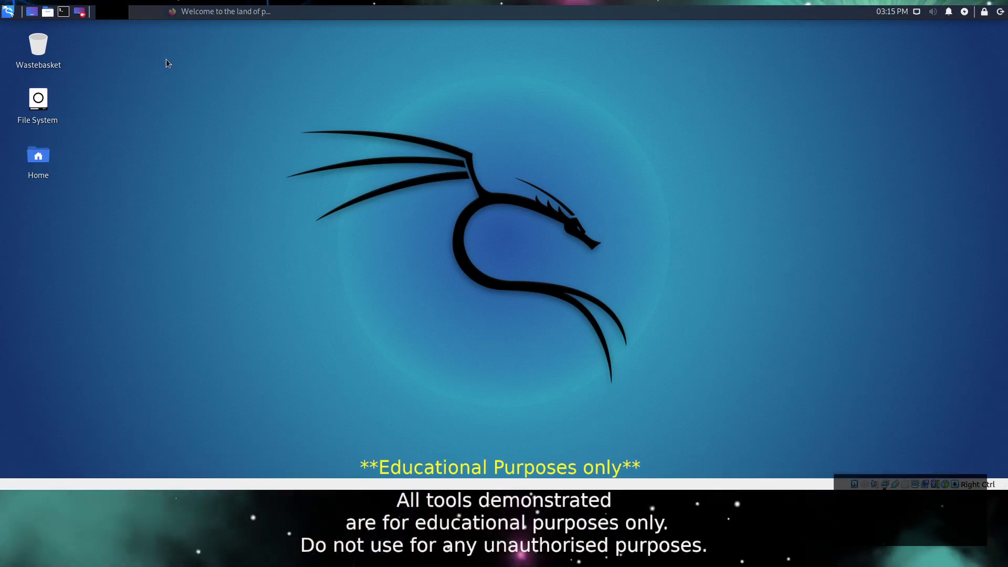
# - Launch Legion as root from the 02 - Vulnerability Analysis applications menu, confirming the root password
pyautogui.click(8, 13)
pyautogui.click(74, 82)
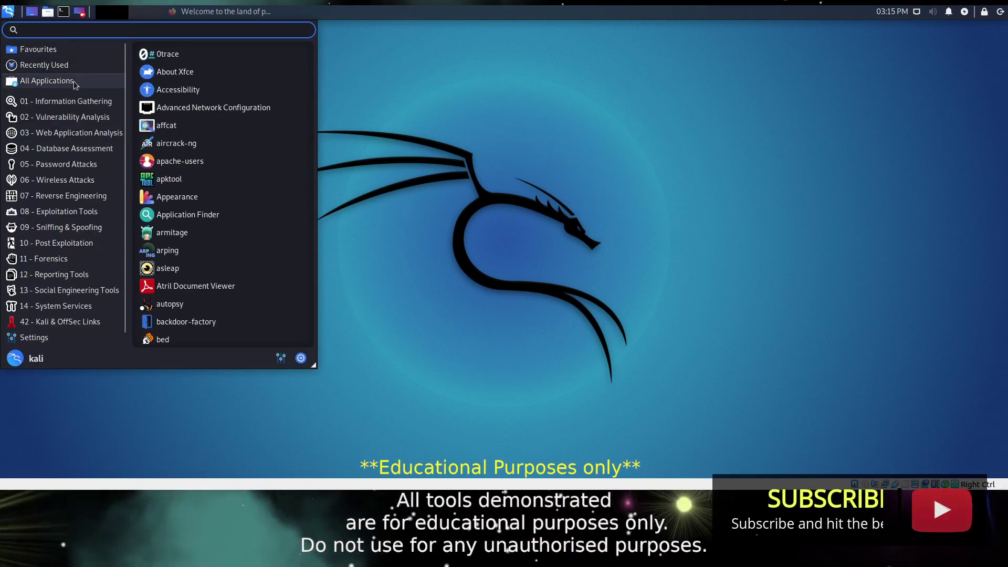
pyautogui.click(68, 117)
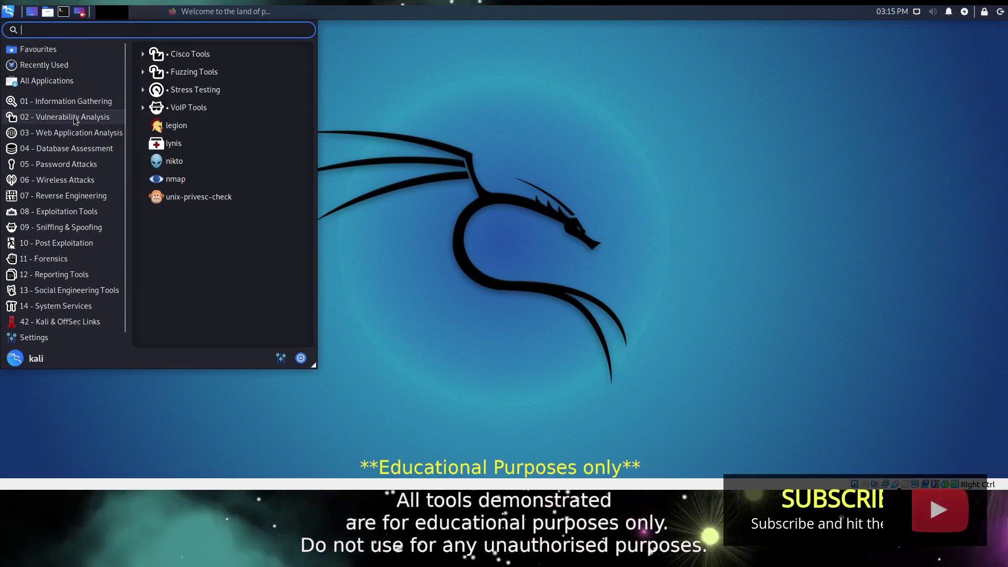
pyautogui.click(169, 128)
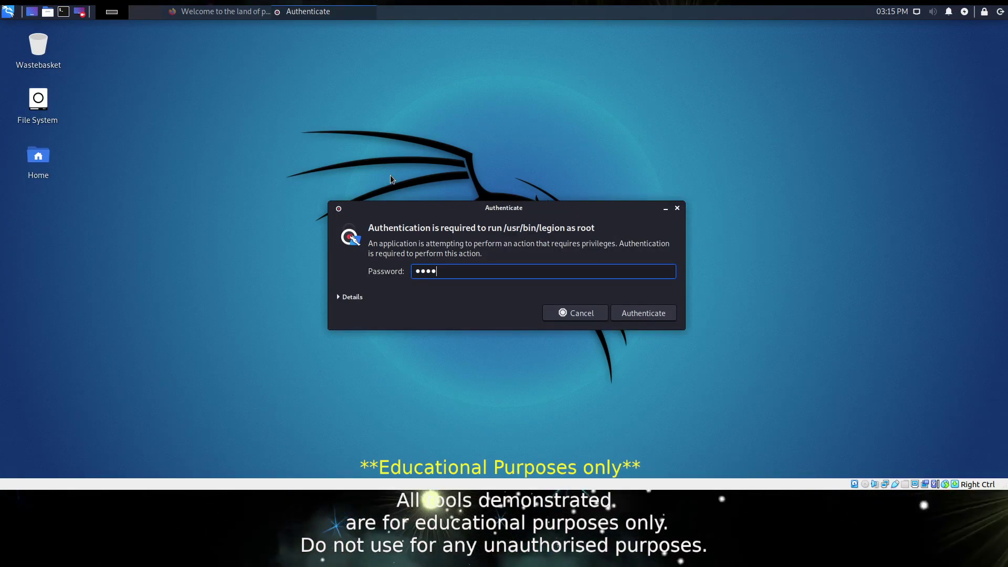
pyautogui.press('Return')
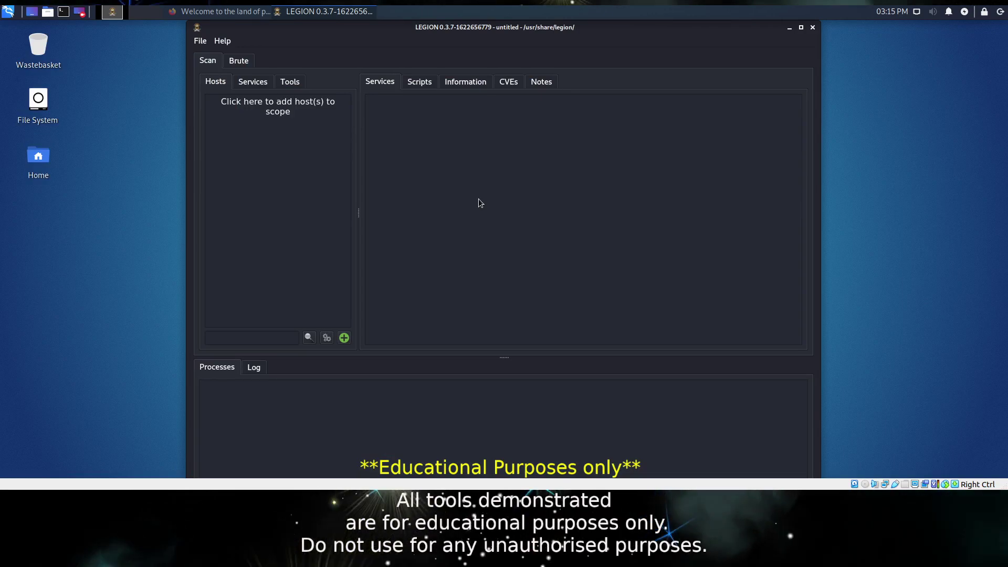
# - Maximize the Legion window and narrow the Hosts panel to give the Services area more room
pyautogui.click(802, 28)
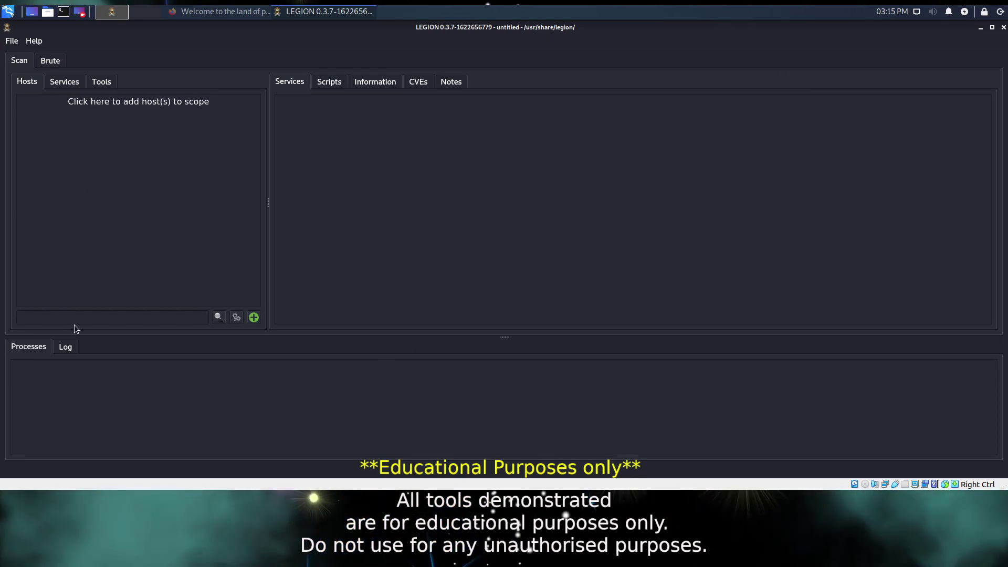
pyautogui.click(67, 350)
pyautogui.click(33, 351)
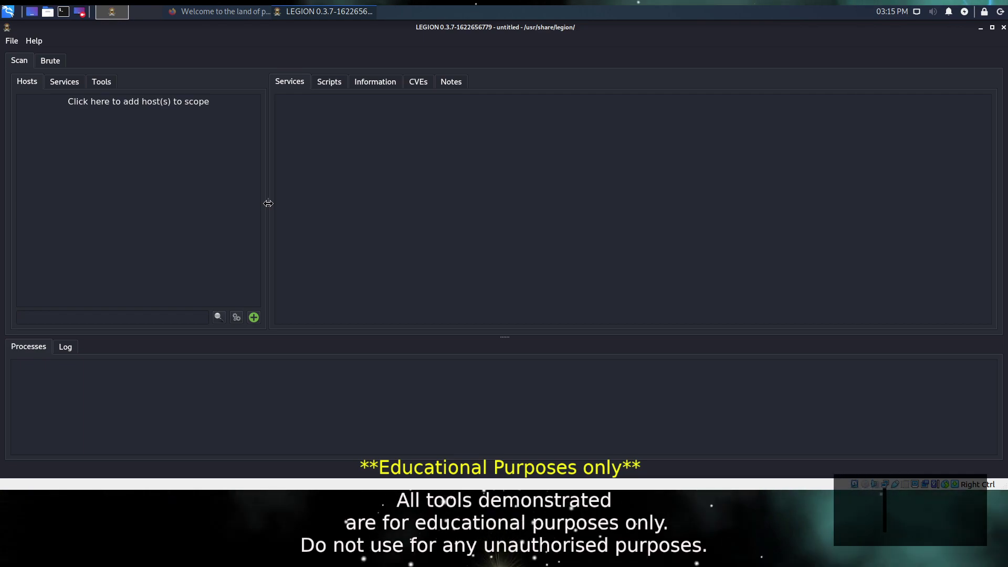
pyautogui.moveTo(268, 203); pyautogui.dragTo(207, 188)
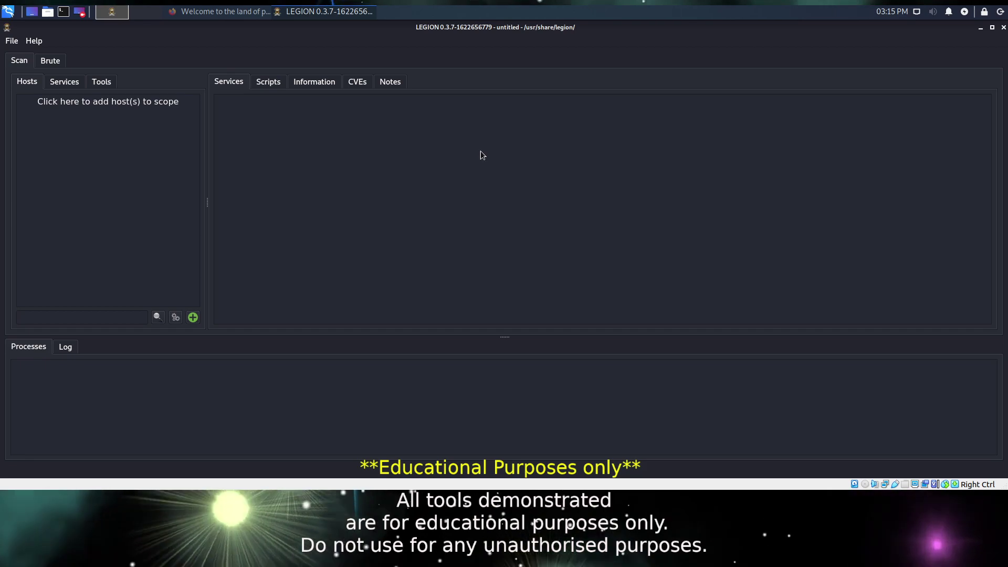
# - Open Legion's configuration file through Help > Config
pyautogui.click(11, 41)
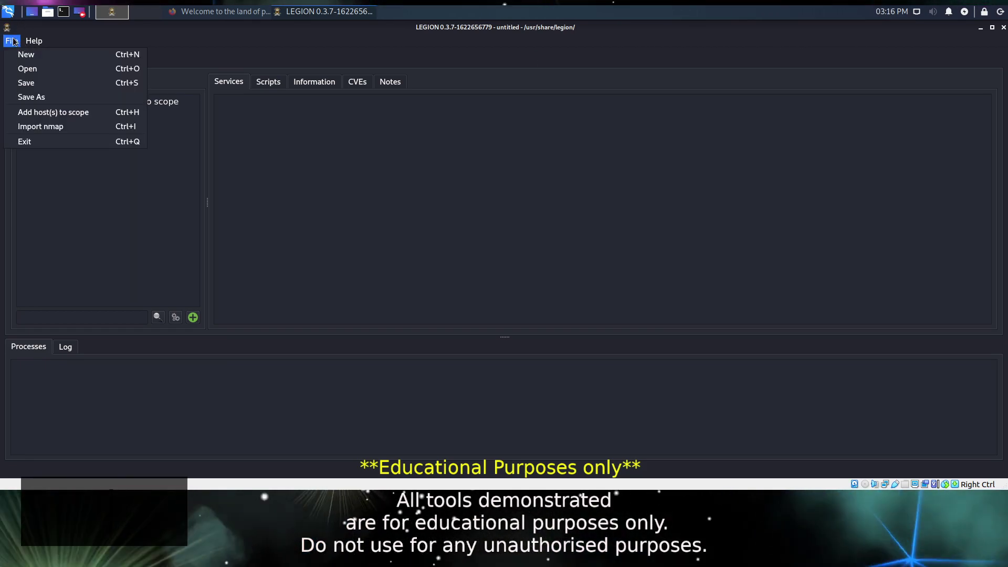
pyautogui.moveTo(38, 42)
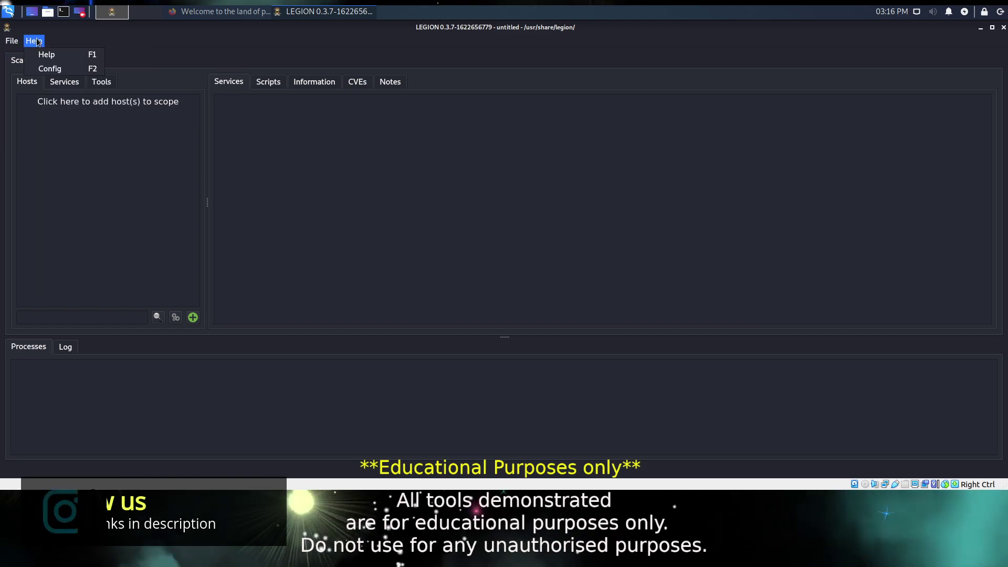
pyautogui.click(48, 69)
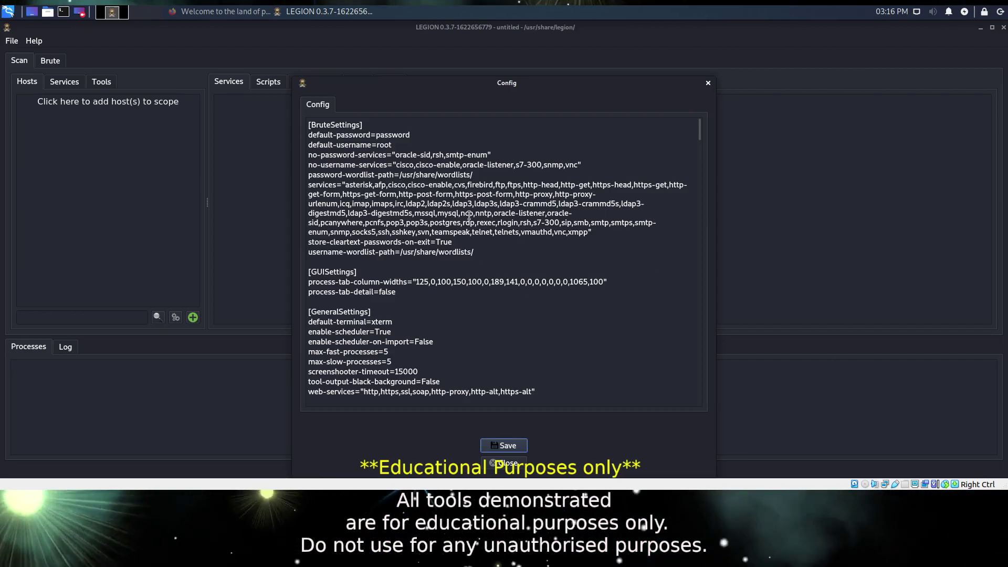
# - Widen the Config dialog and scroll through the scheduler, HostActions and PortActions commands
pyautogui.scroll(-5, 547, 236)
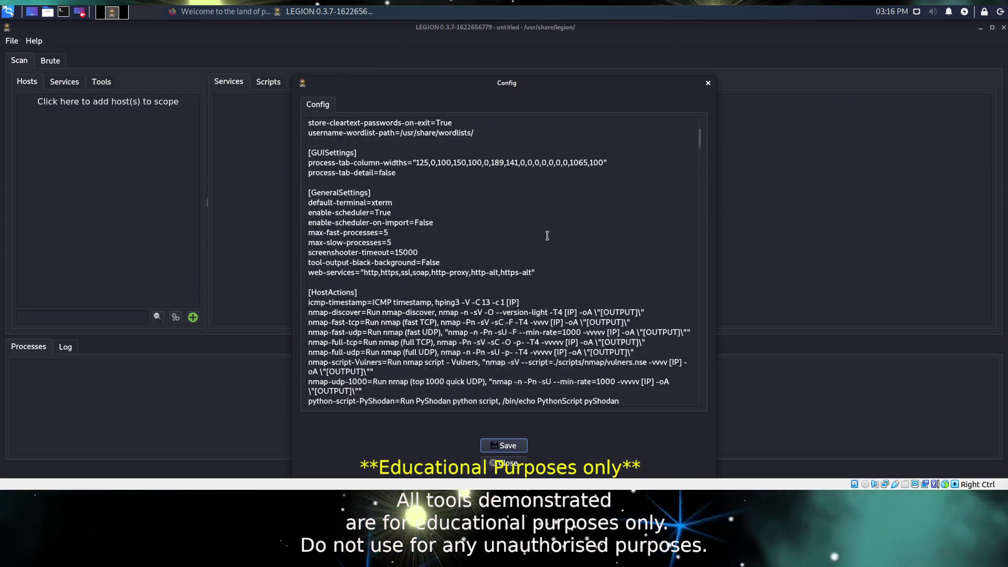
pyautogui.scroll(-2, 547, 236)
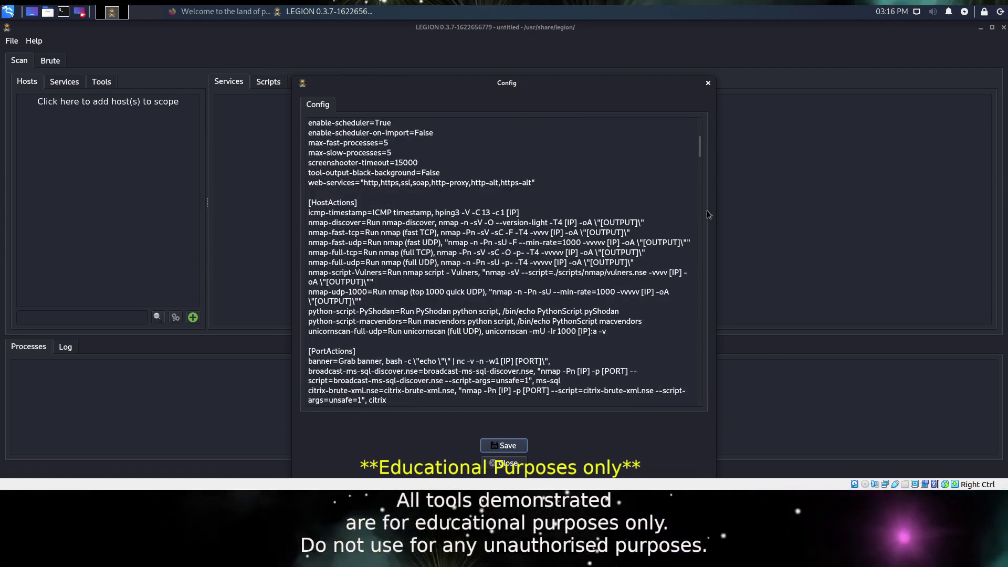
pyautogui.moveTo(710, 251); pyautogui.dragTo(803, 252)
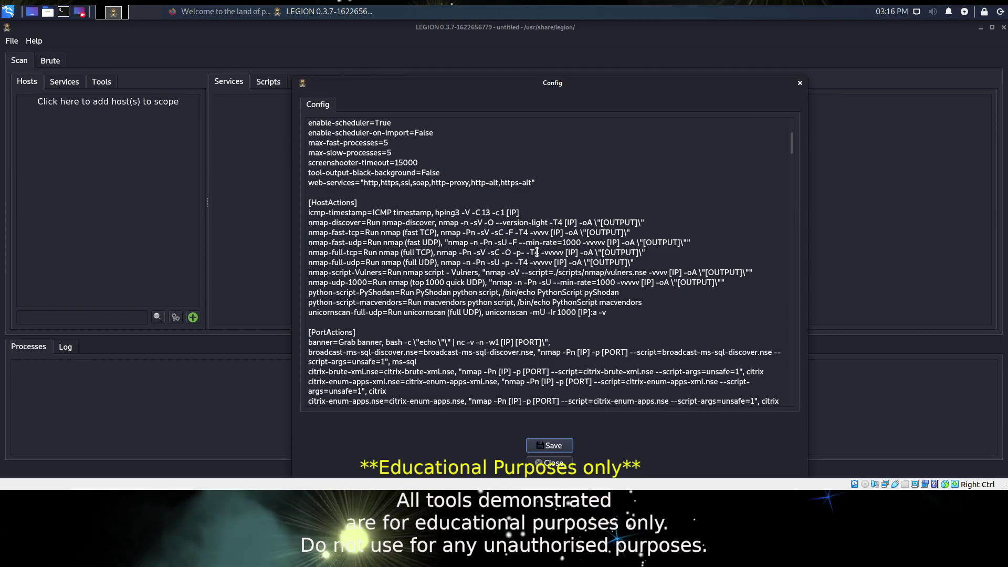
pyautogui.scroll(-9, 537, 252)
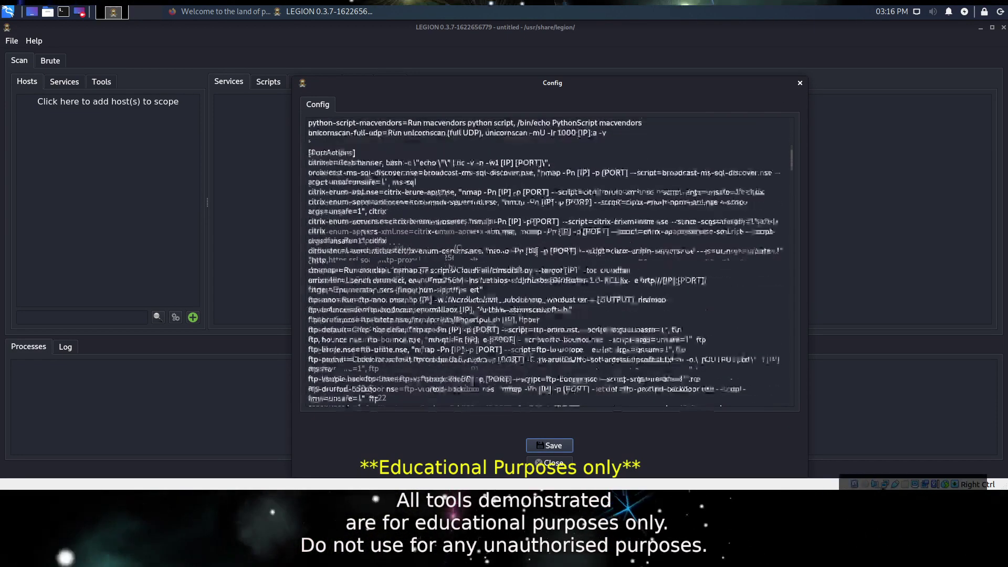
pyautogui.scroll(-3, 536, 252)
pyautogui.scroll(-3, 537, 252)
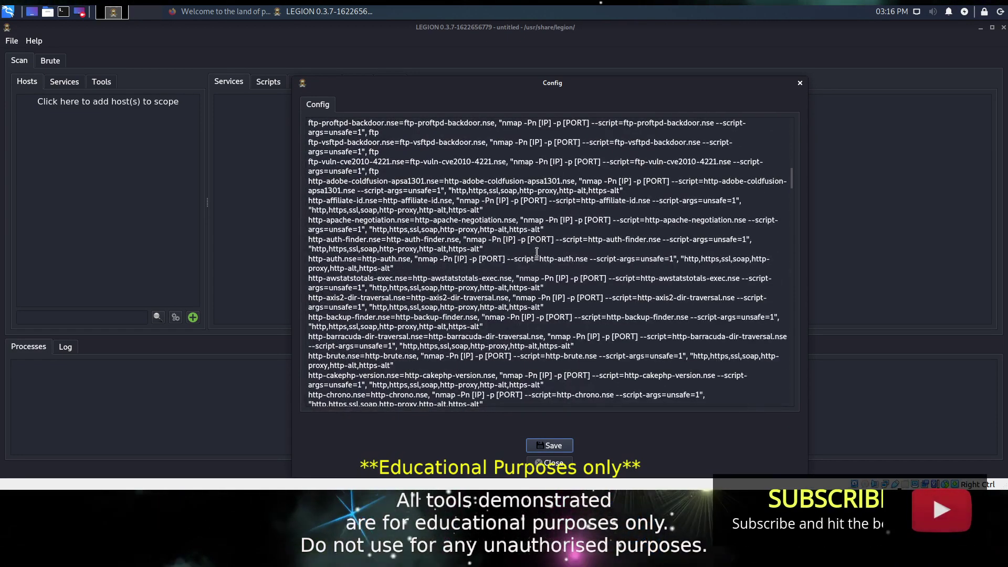
pyautogui.scroll(-9, 536, 252)
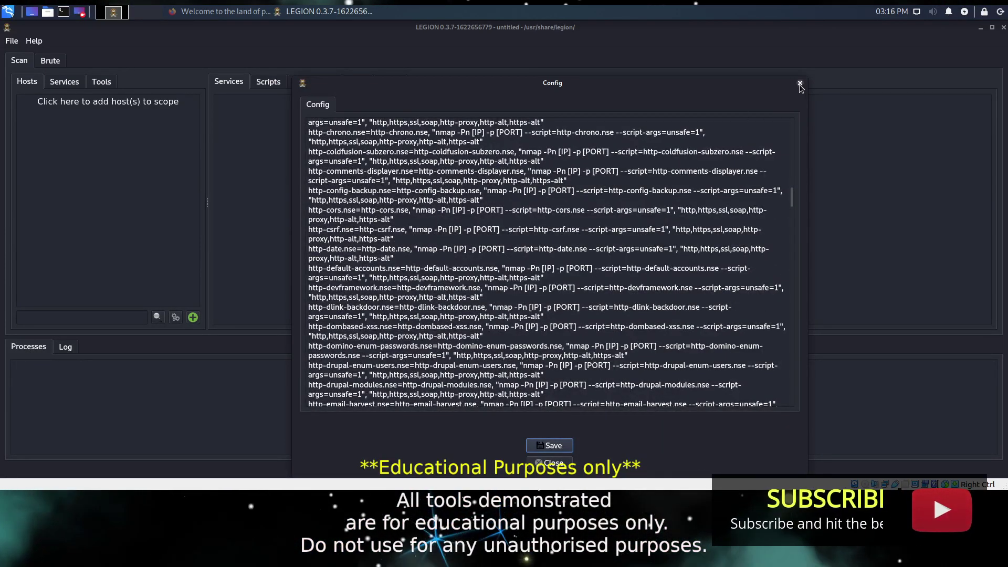
# - Close the Config dialog to get back to the empty main scan window
pyautogui.click(800, 84)
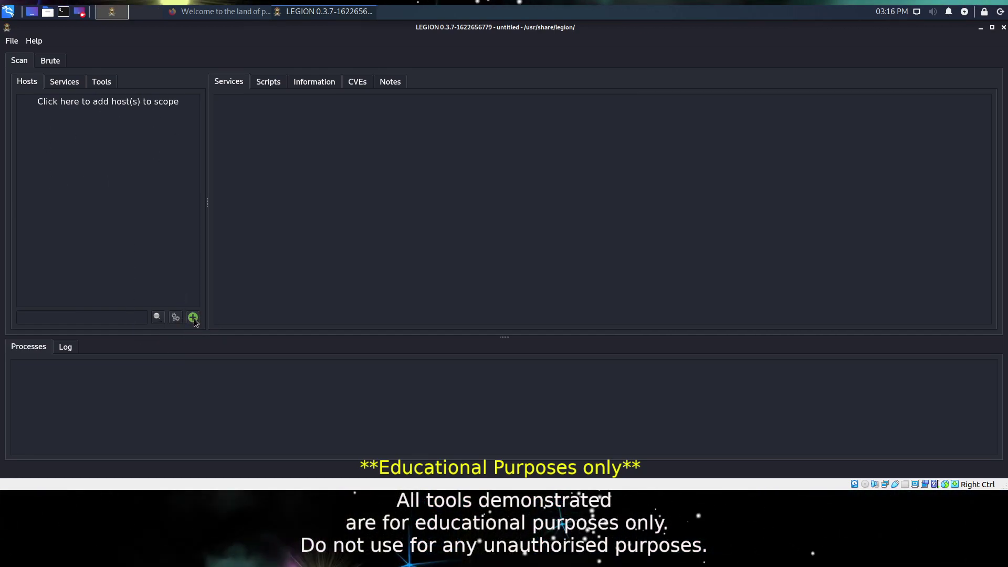
# - Open the add-hosts dialog to put 192.168.1.204-205 into the scan scope
pyautogui.click(105, 106)
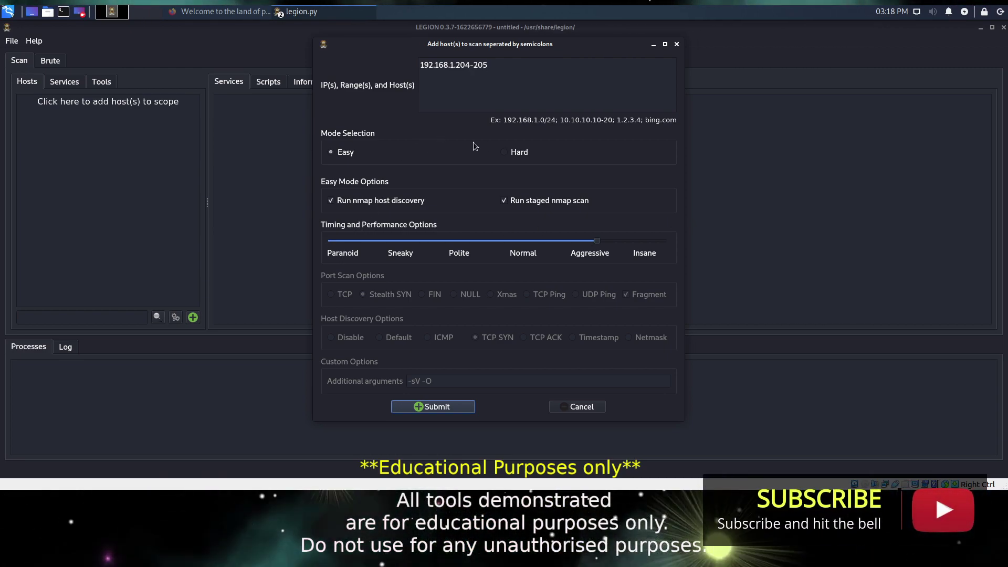
pyautogui.click(504, 152)
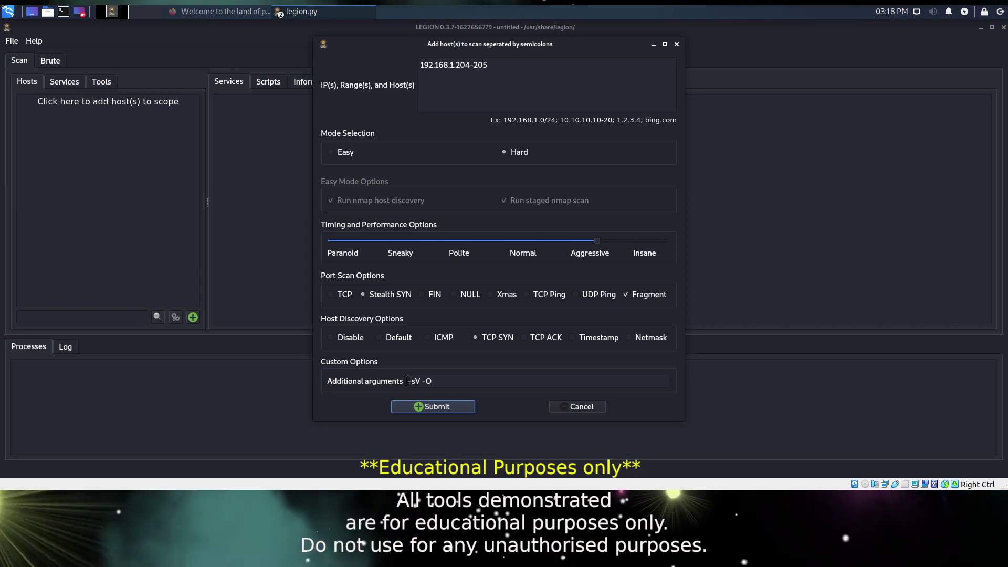
pyautogui.moveTo(408, 381); pyautogui.dragTo(452, 381)
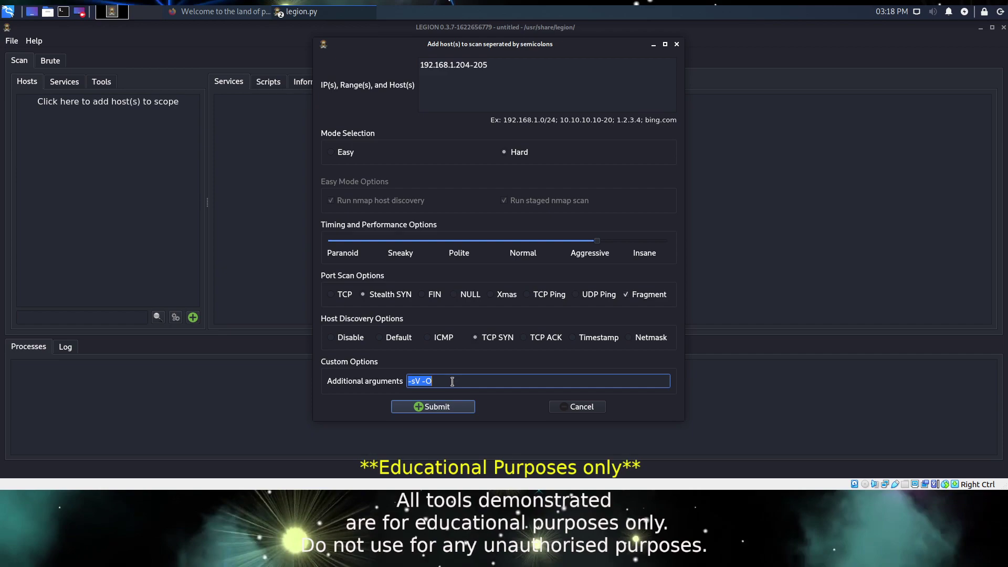
pyautogui.click(332, 153)
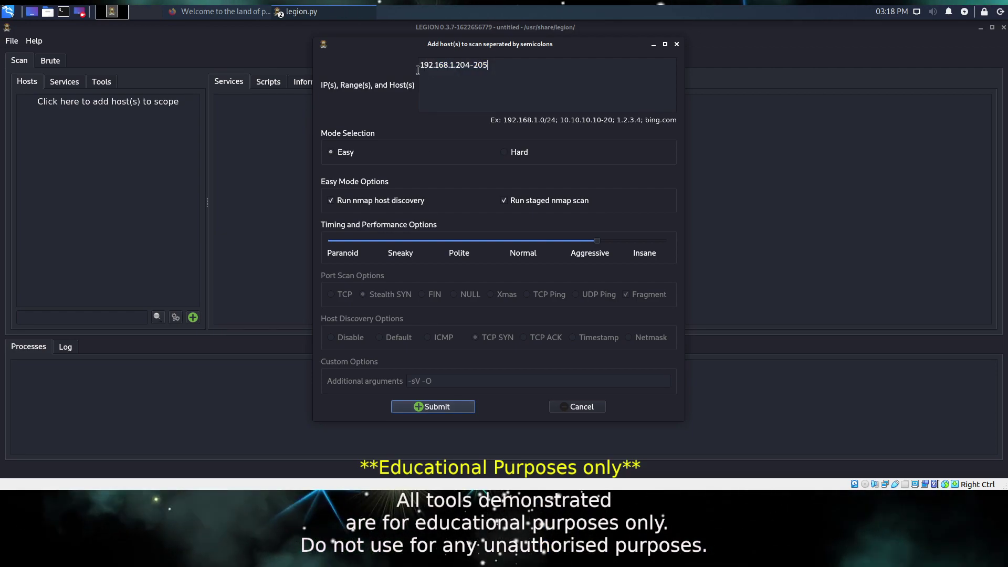
# - Submit the 192.168.1.204-205 scan, then show 192.168.1.204's Moonlight web page full-screen in Firefox
pyautogui.click(441, 407)
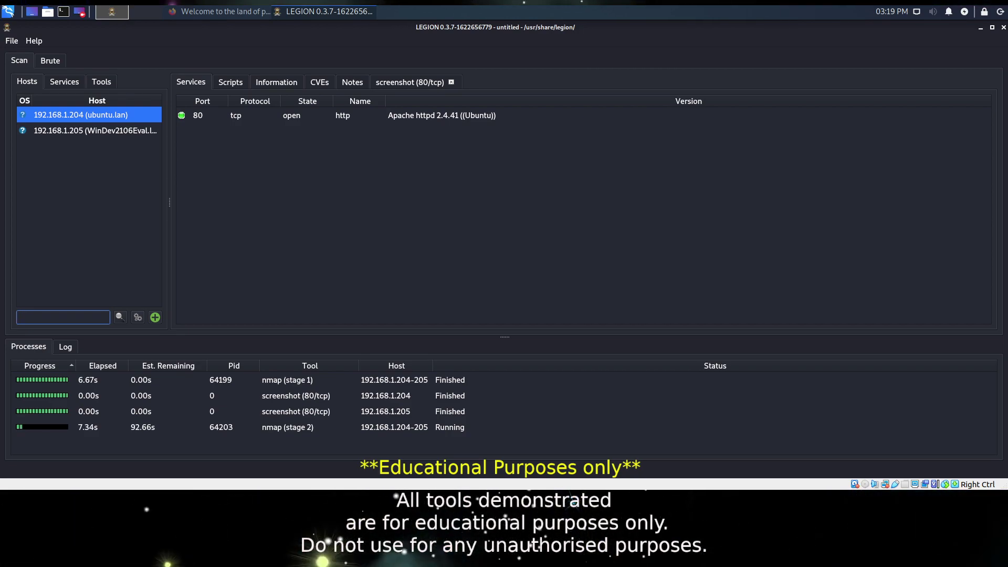
pyautogui.click(222, 13)
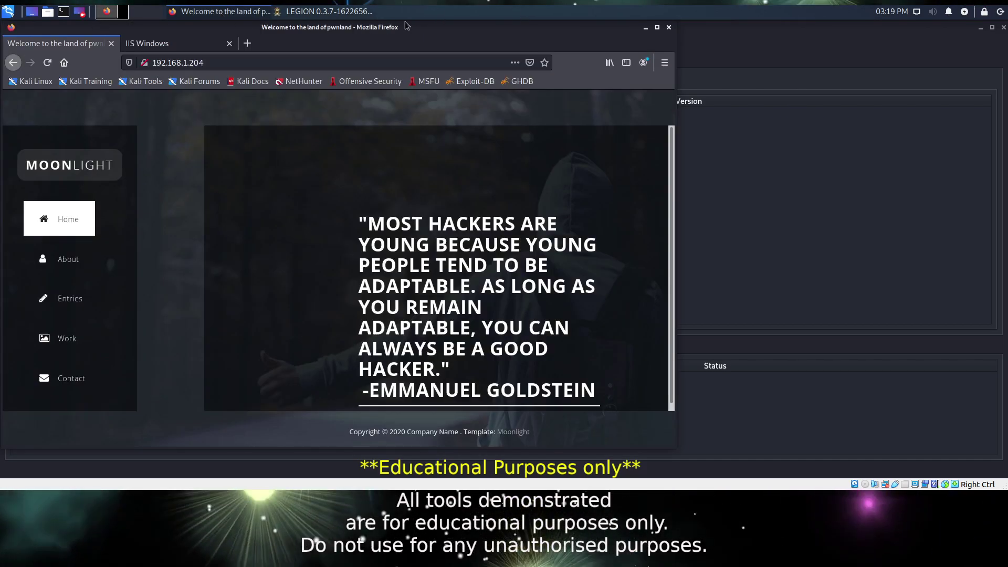
pyautogui.click(658, 29)
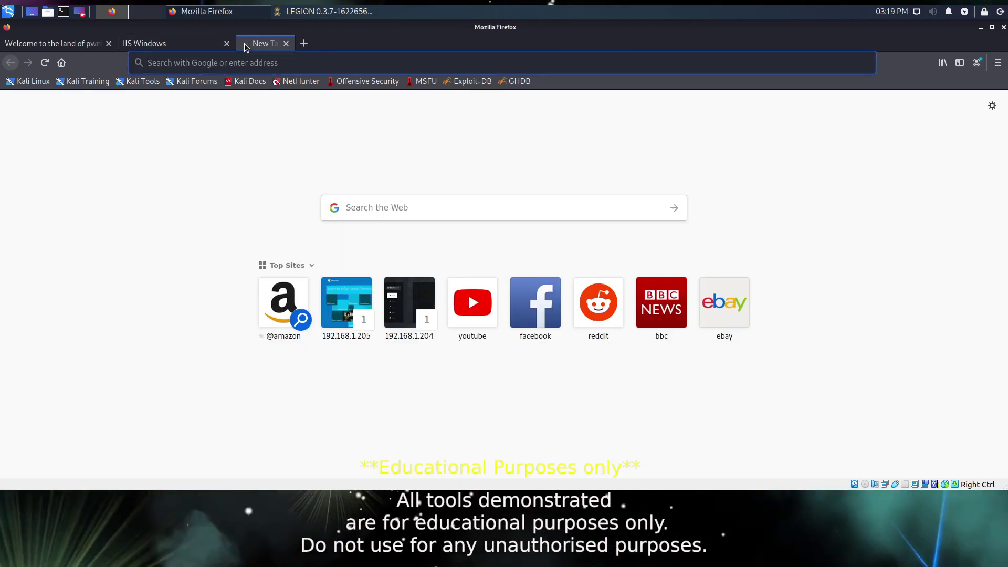
# - Load vulnhub.com in a new tab and scroll through its list of vulnerable virtual machines
pyautogui.click(244, 43)
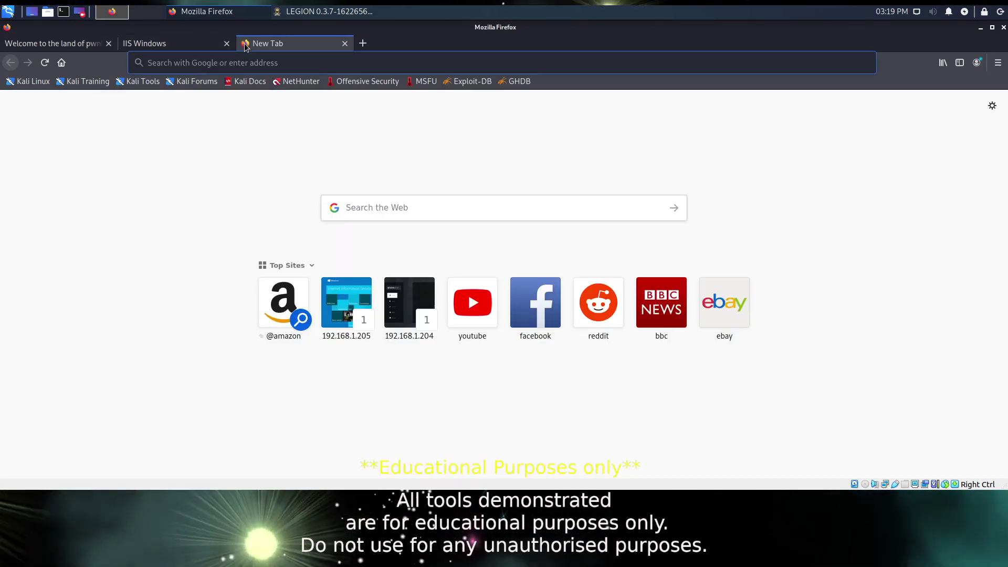
pyautogui.write('vulnh')
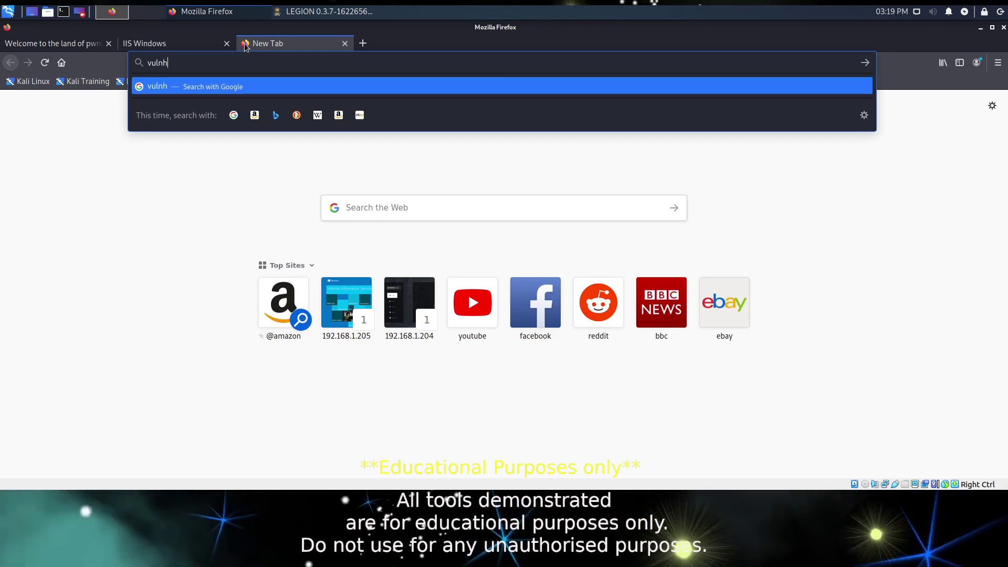
pyautogui.write('ub.com')
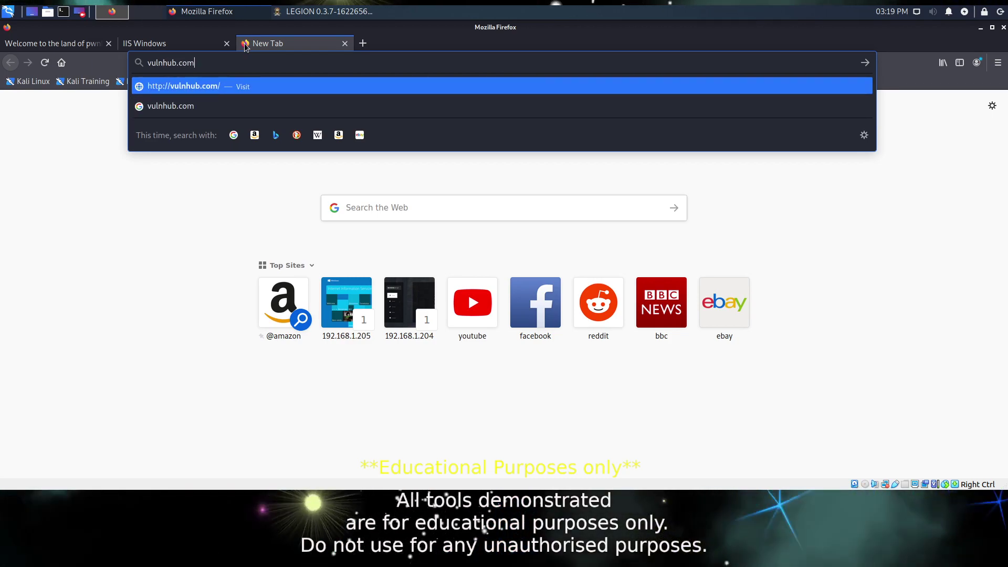
pyautogui.press('Return')
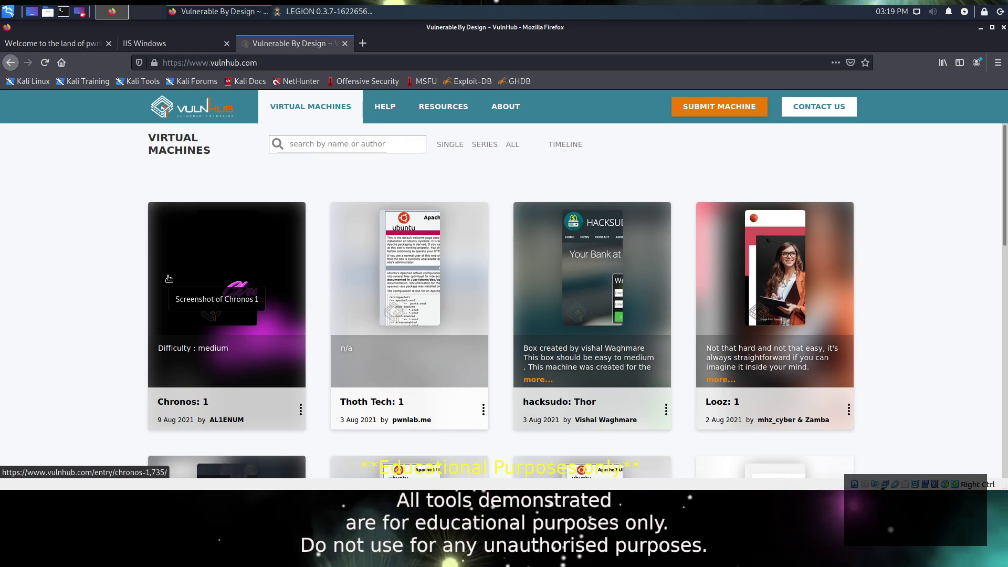
pyautogui.scroll(-2, 169, 278)
pyautogui.scroll(-2, 169, 278)
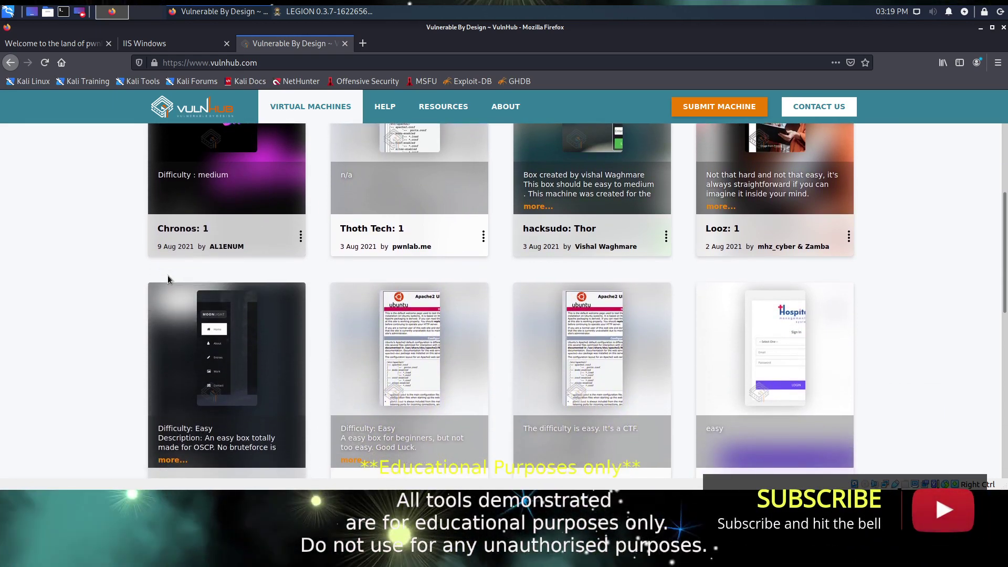
pyautogui.scroll(-2, 168, 278)
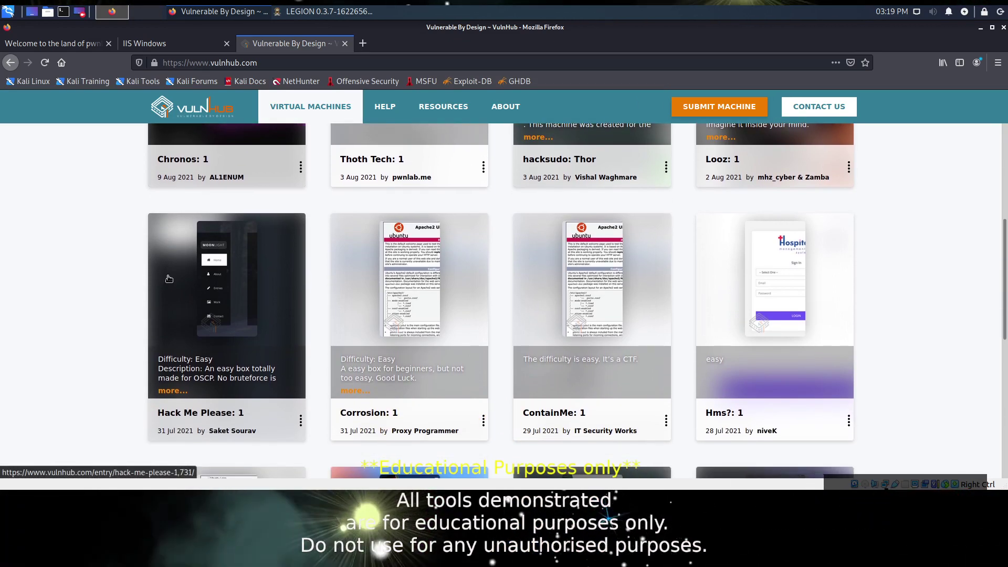
pyautogui.click(362, 45)
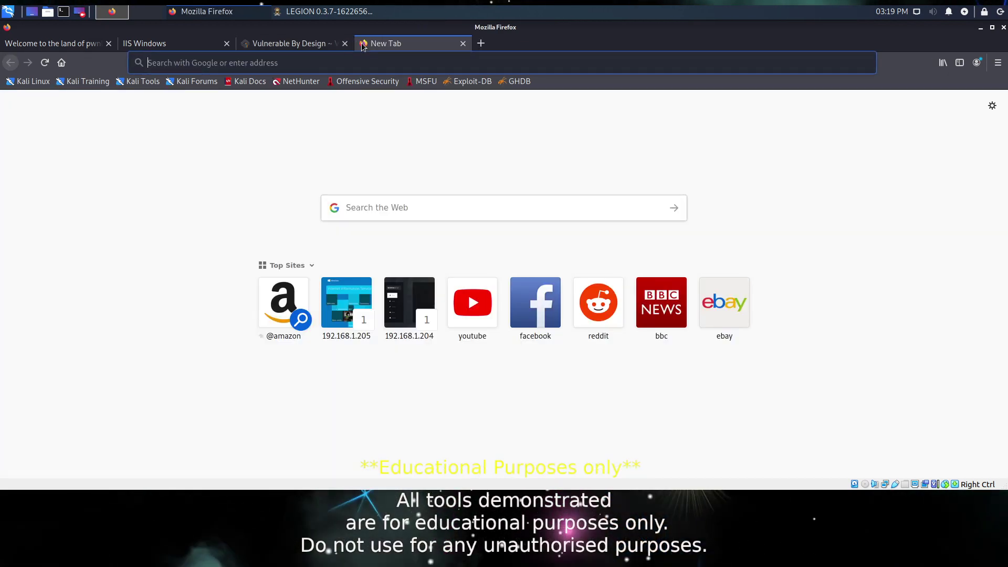
pyautogui.click(463, 43)
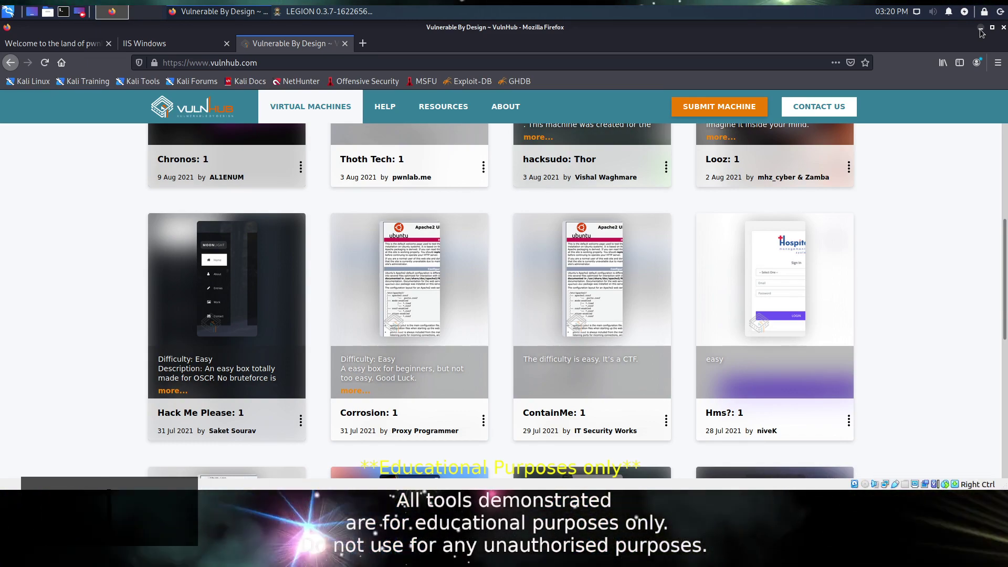
# - Minimize Firefox to see 192.168.1.204's open ports 80, 3306 and 33060 in Legion
pyautogui.click(981, 31)
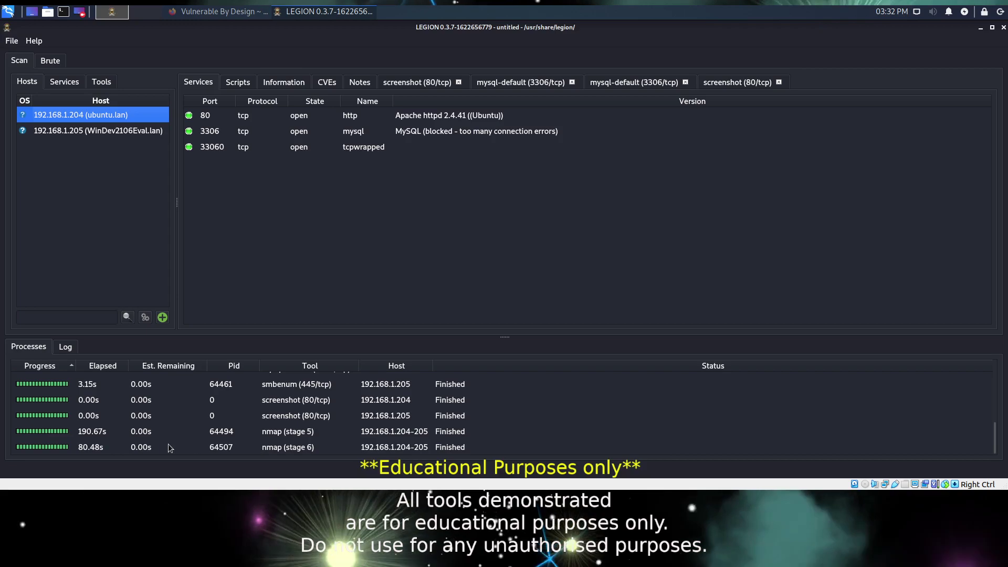
pyautogui.scroll(4, 168, 435)
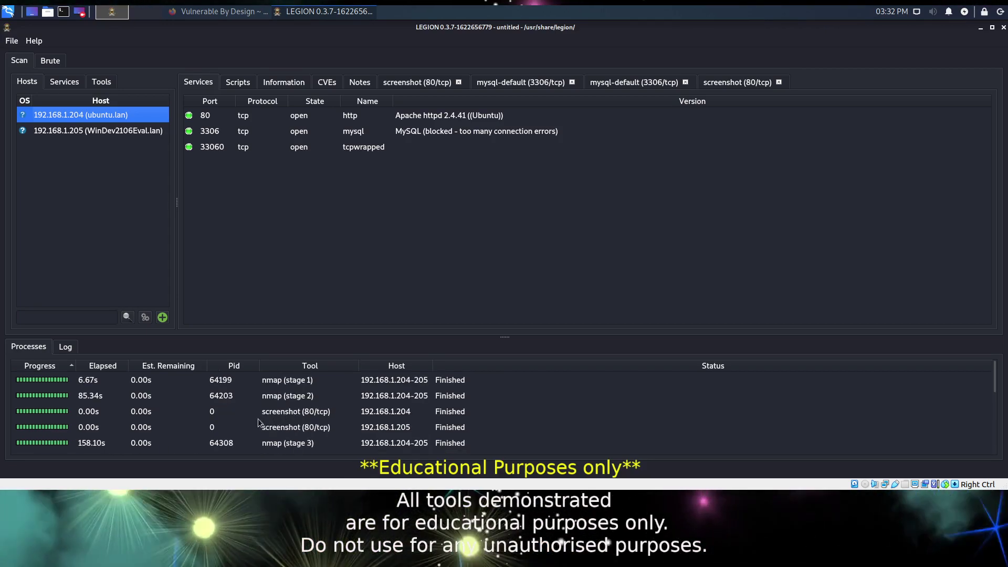
pyautogui.scroll(-4, 257, 423)
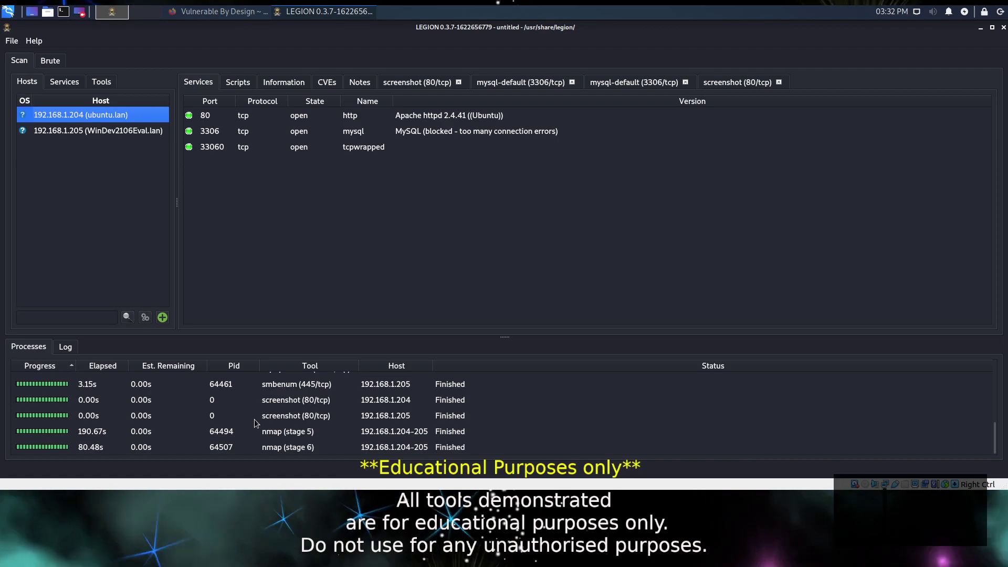
pyautogui.click(66, 347)
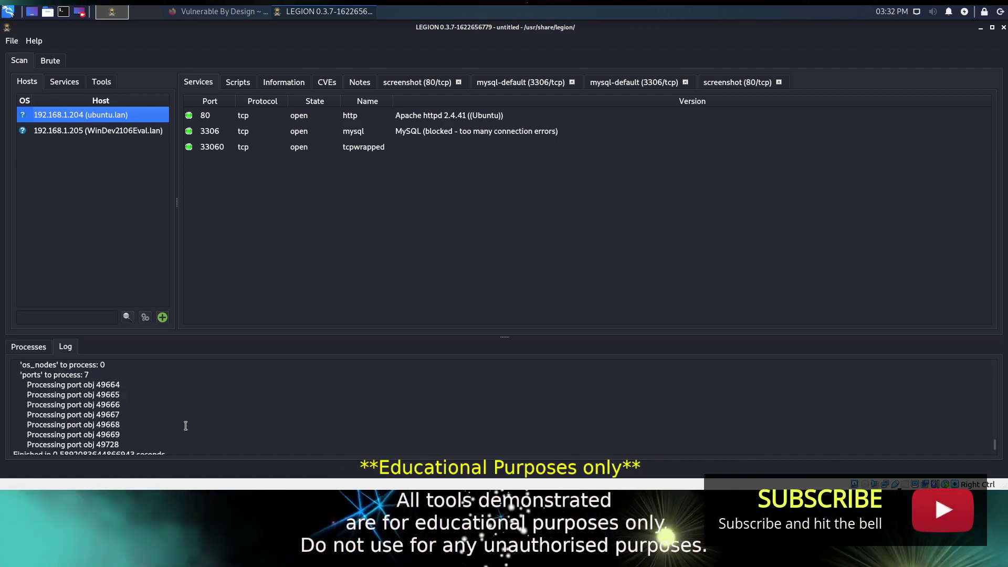
pyautogui.click(29, 347)
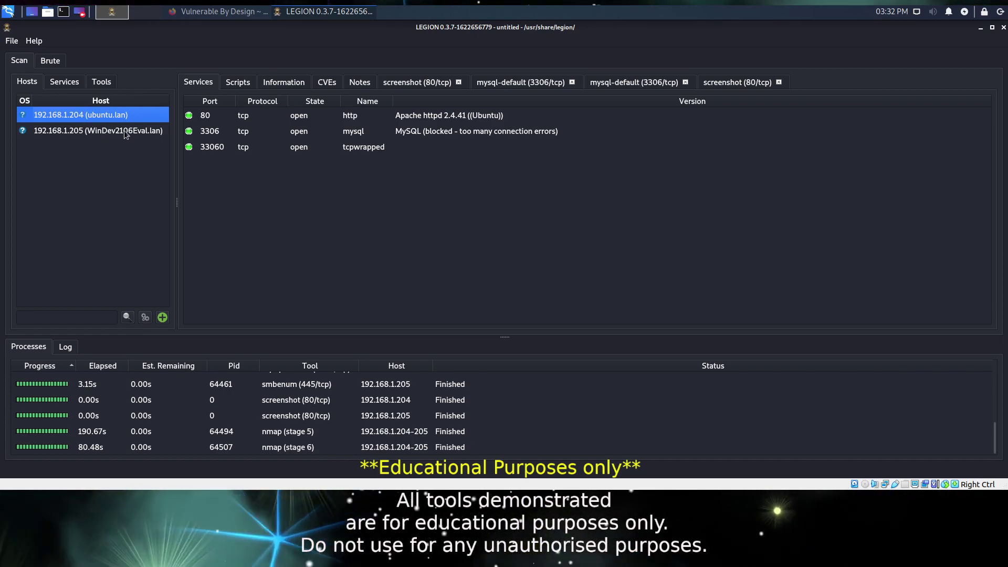
# - Group results by service and select 'unknown' to reveal TCP port 5040 on 192.168.1.205
pyautogui.click(64, 83)
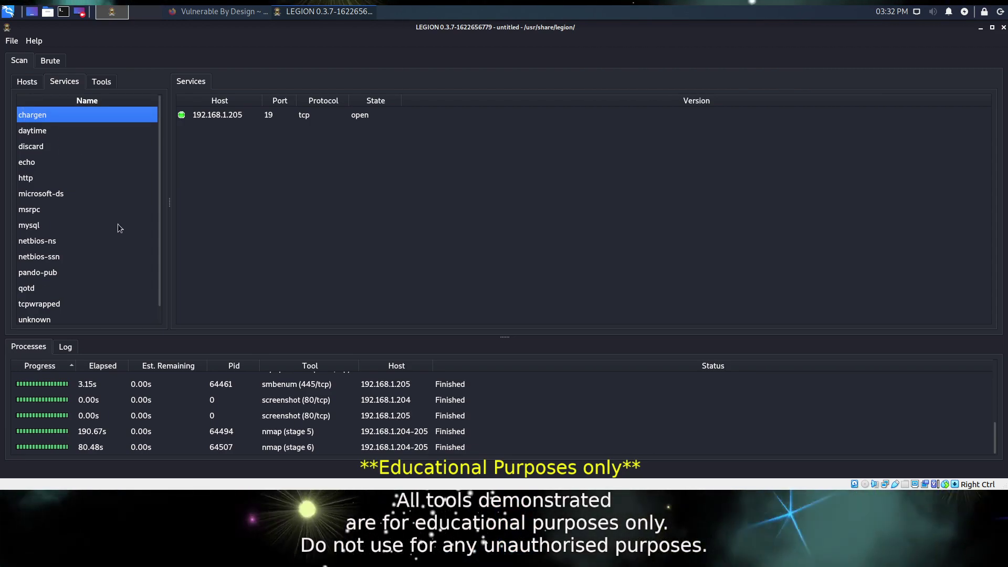
pyautogui.scroll(1, 118, 224)
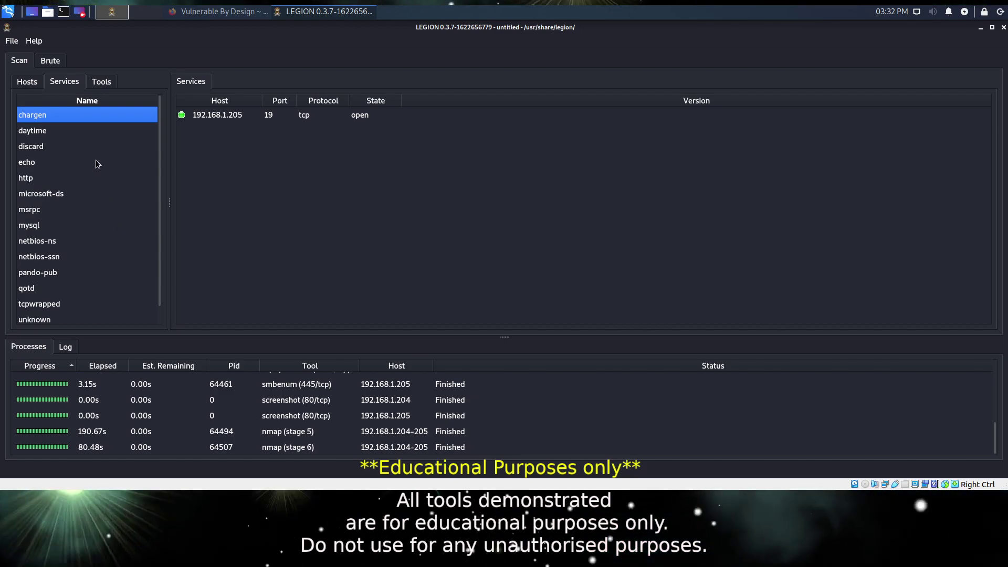
pyautogui.scroll(-1, 96, 160)
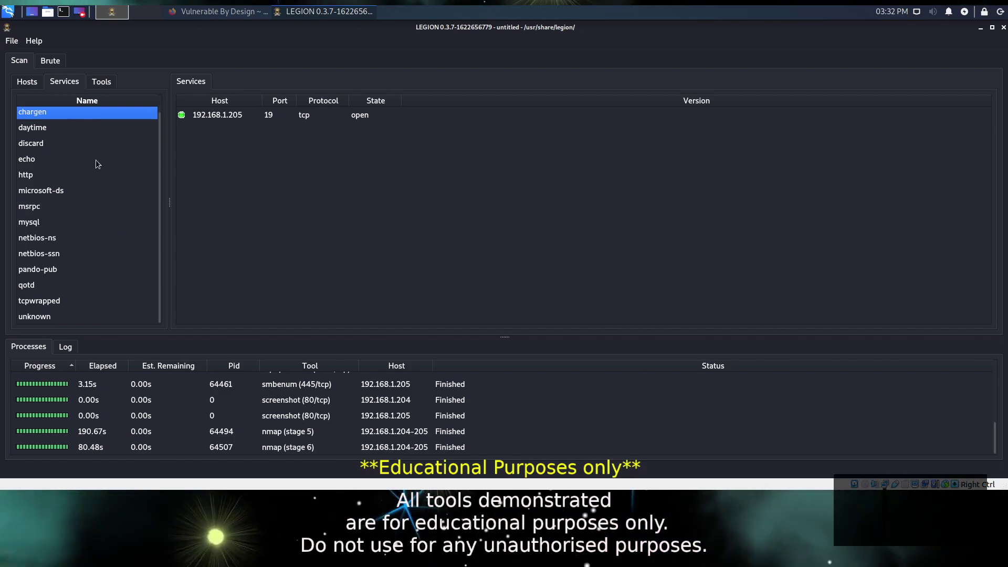
pyautogui.click(47, 318)
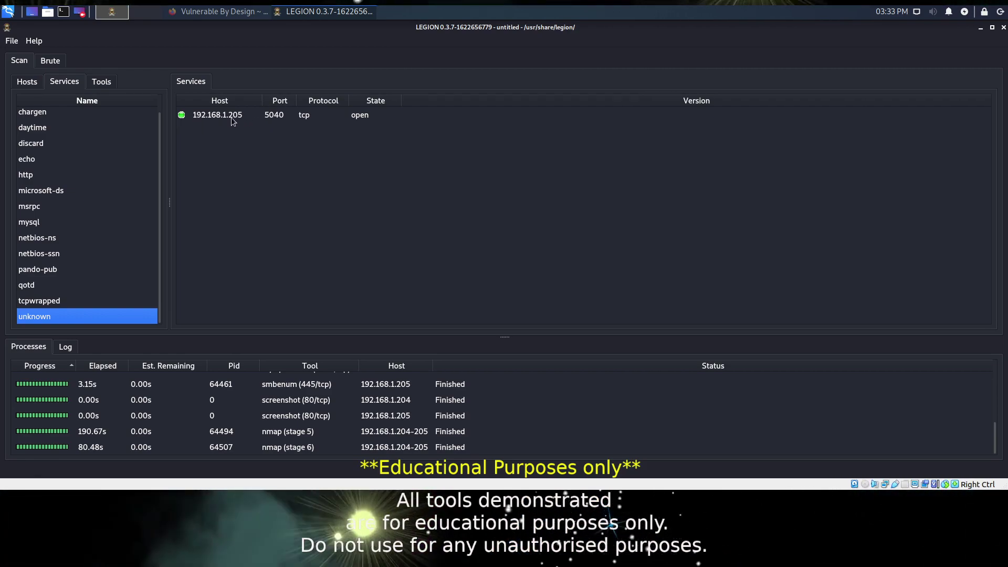
# - Select host 192.168.1.204 (ubuntu.lan) and scroll its CVEs list of Apache http_server 2.4.41 vulnerabilities
pyautogui.click(27, 81)
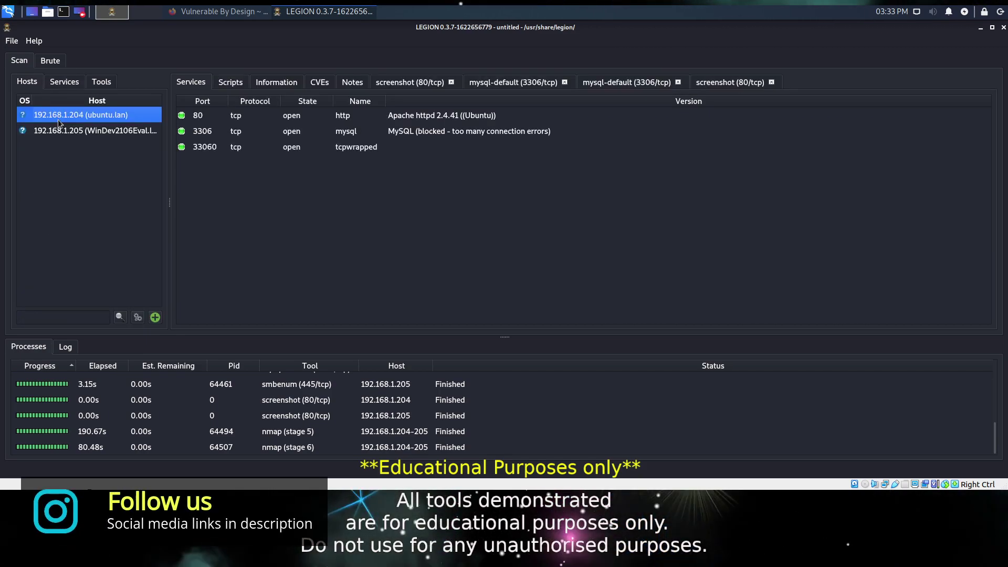
pyautogui.click(73, 126)
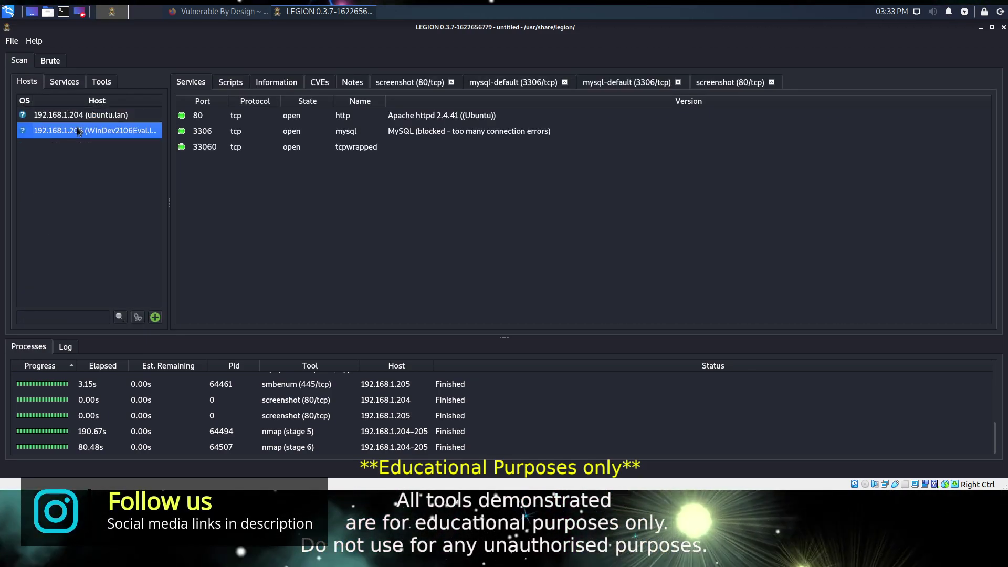
pyautogui.click(75, 117)
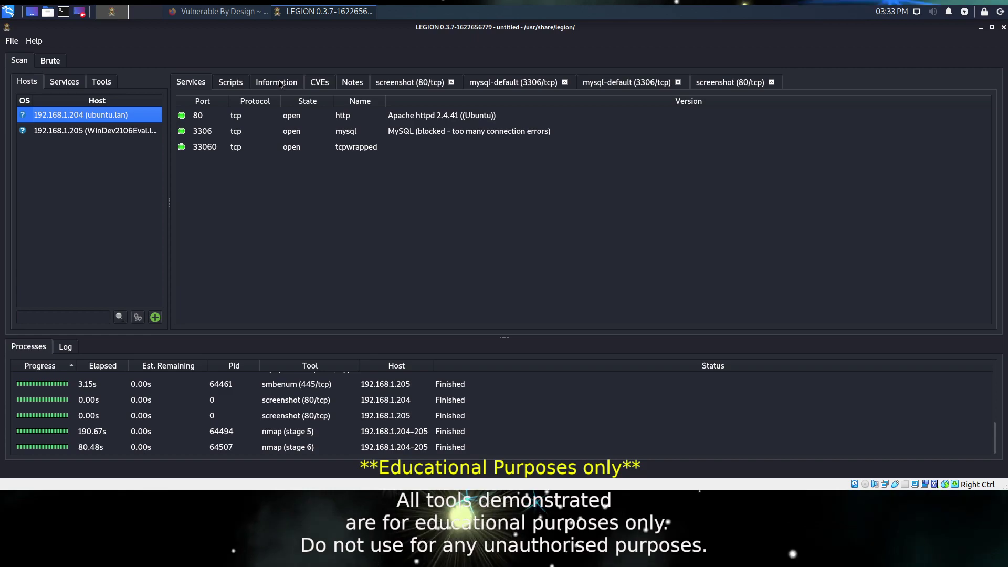
pyautogui.click(319, 84)
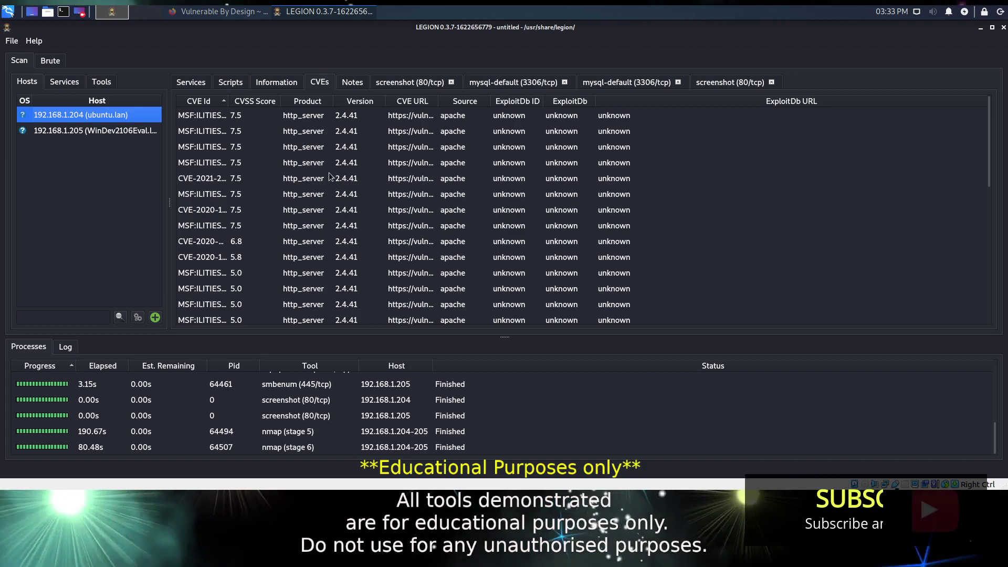
pyautogui.scroll(-3, 329, 175)
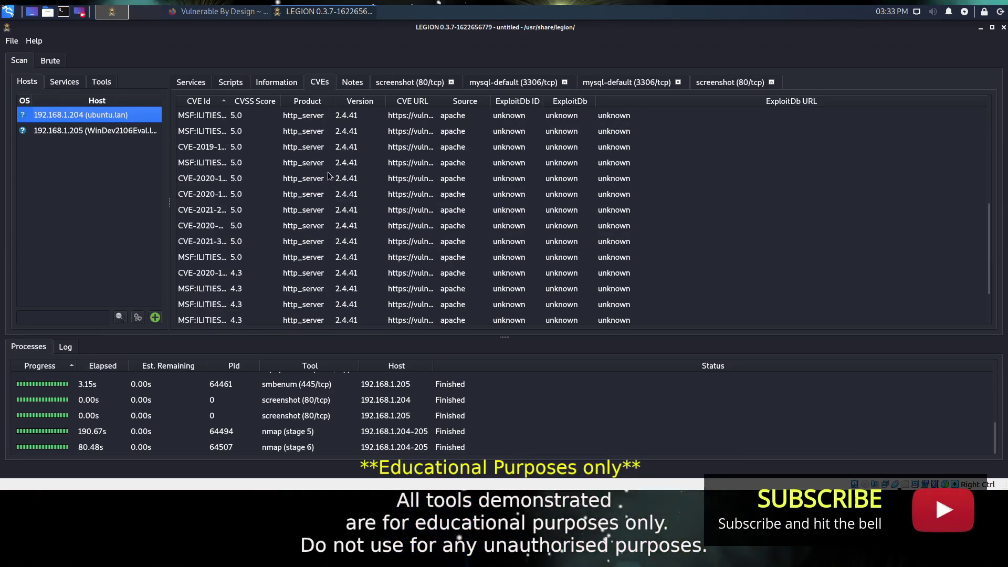
pyautogui.scroll(-2, 329, 176)
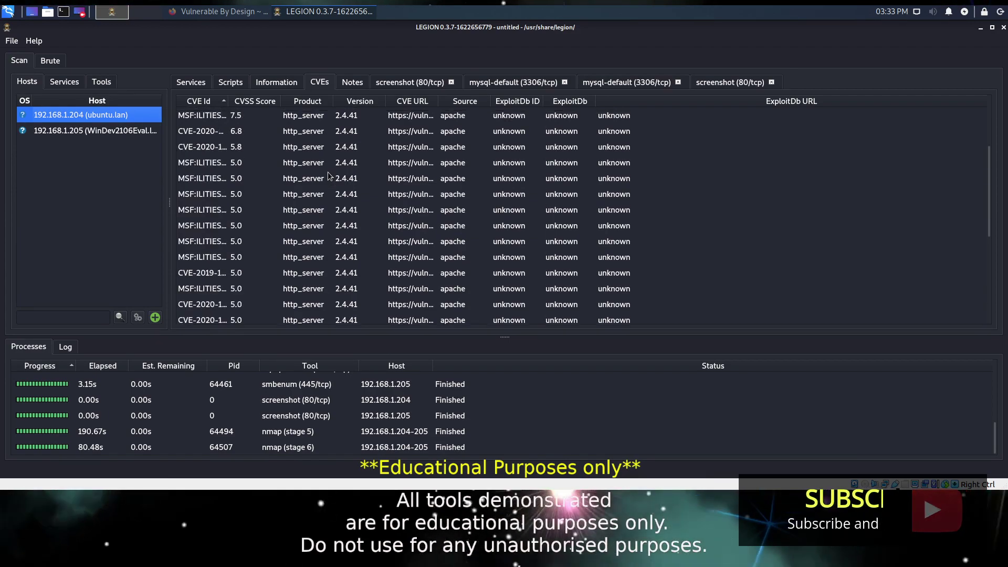
pyautogui.scroll(5, 328, 175)
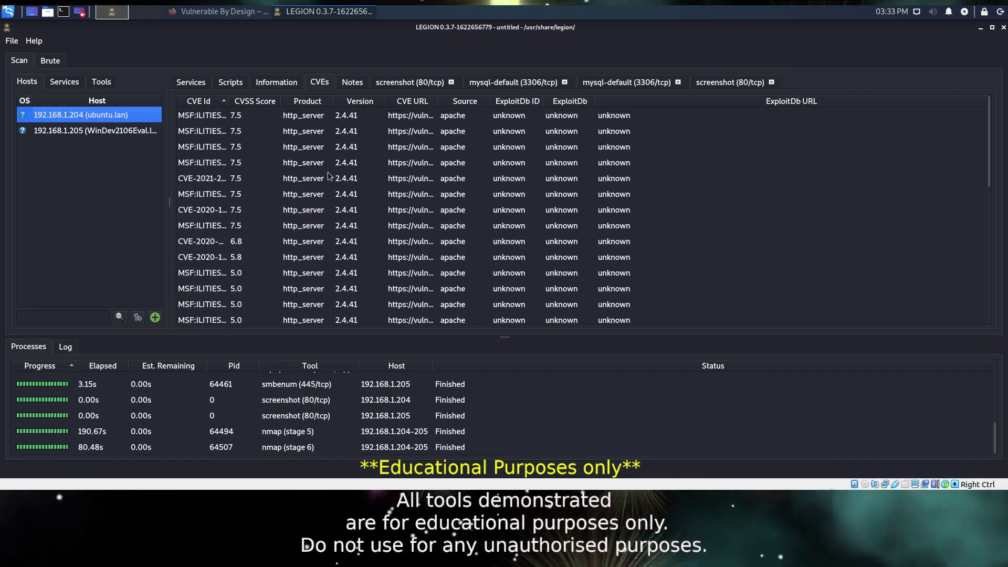
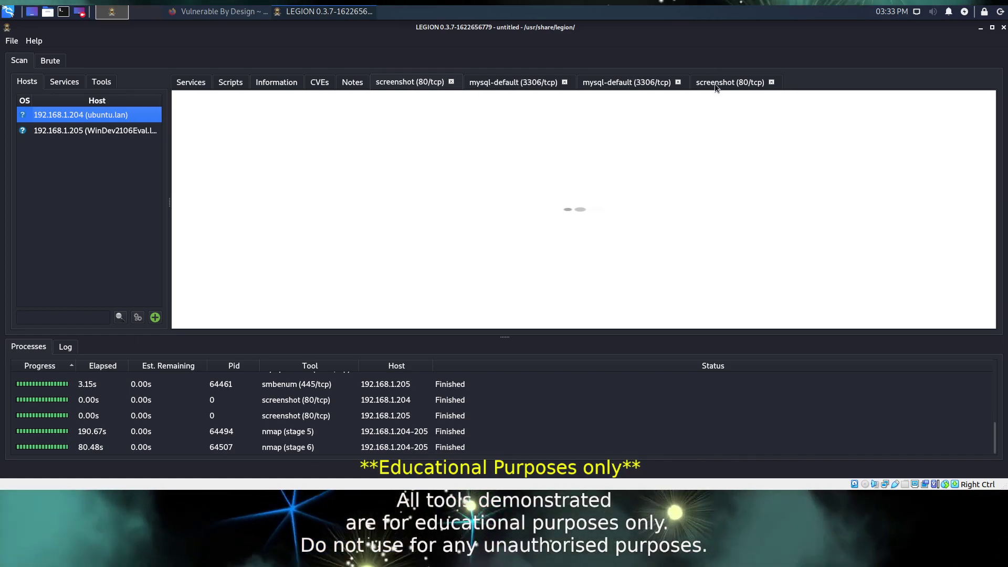
# - Open both port-80 screenshot results, then show the 192.168.1.204 page in Firefox
pyautogui.click(717, 81)
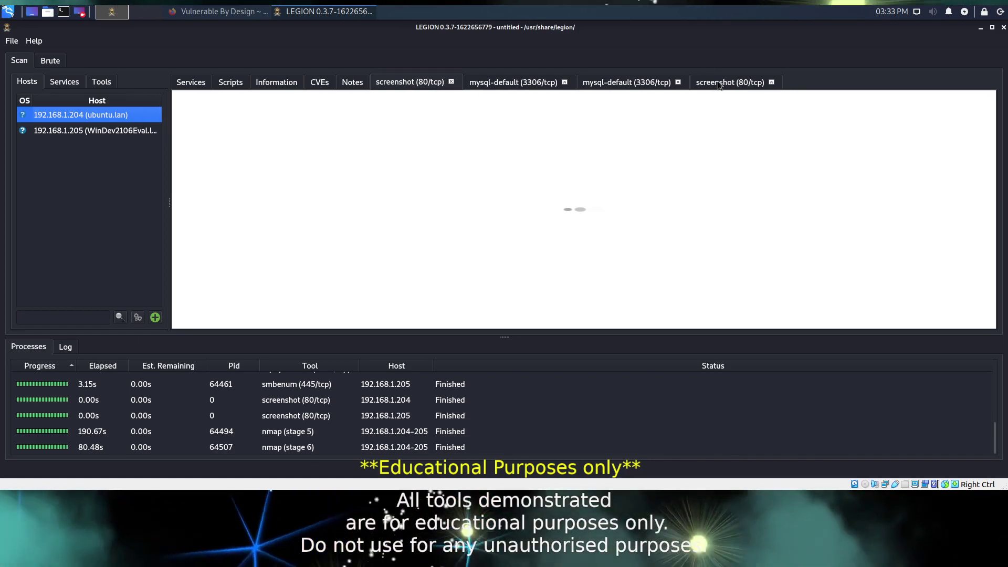
pyautogui.click(405, 81)
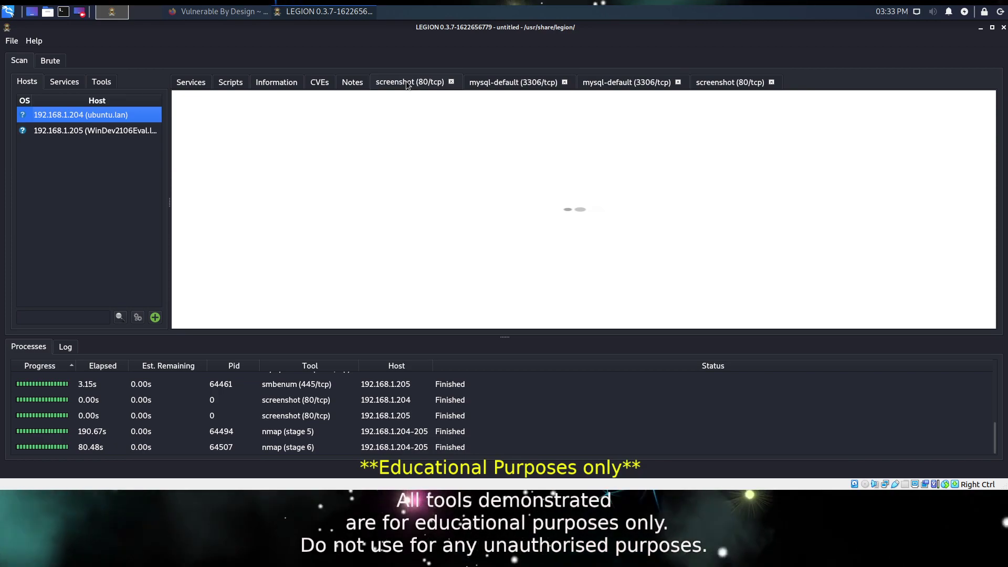
pyautogui.click(218, 14)
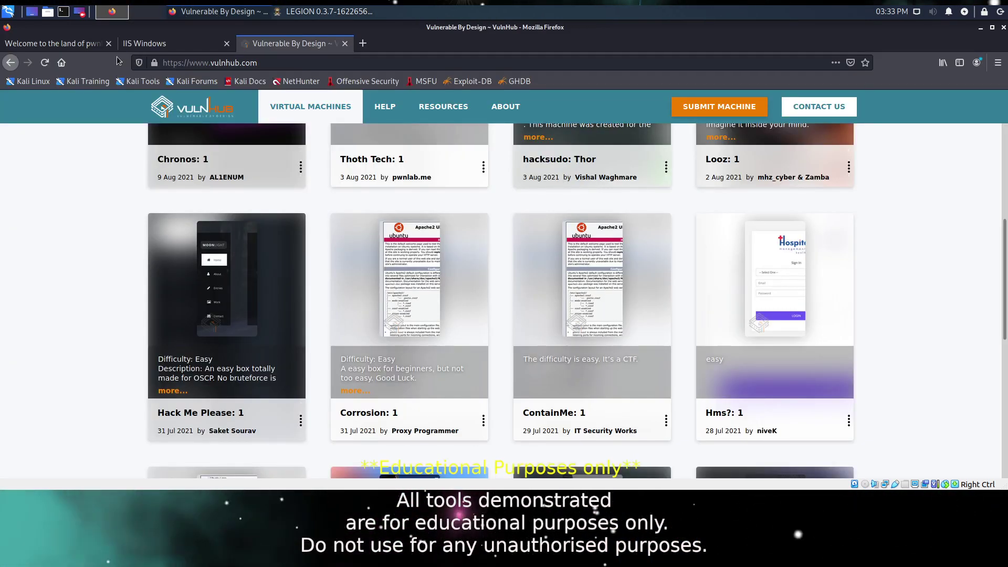
pyautogui.click(66, 47)
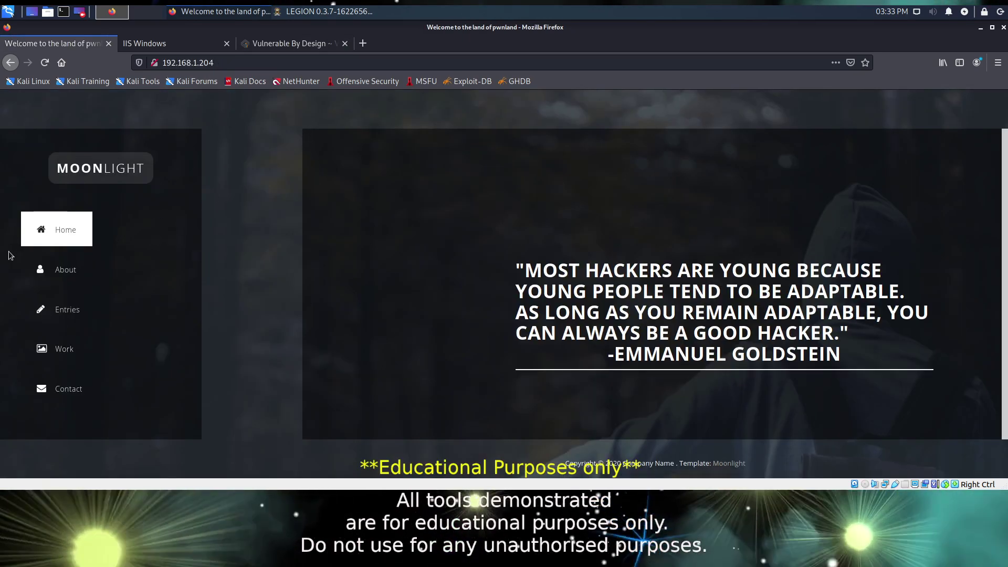
# - Browse the Moonlight site's About Us and Entries sections, then minimize Firefox
pyautogui.click(72, 269)
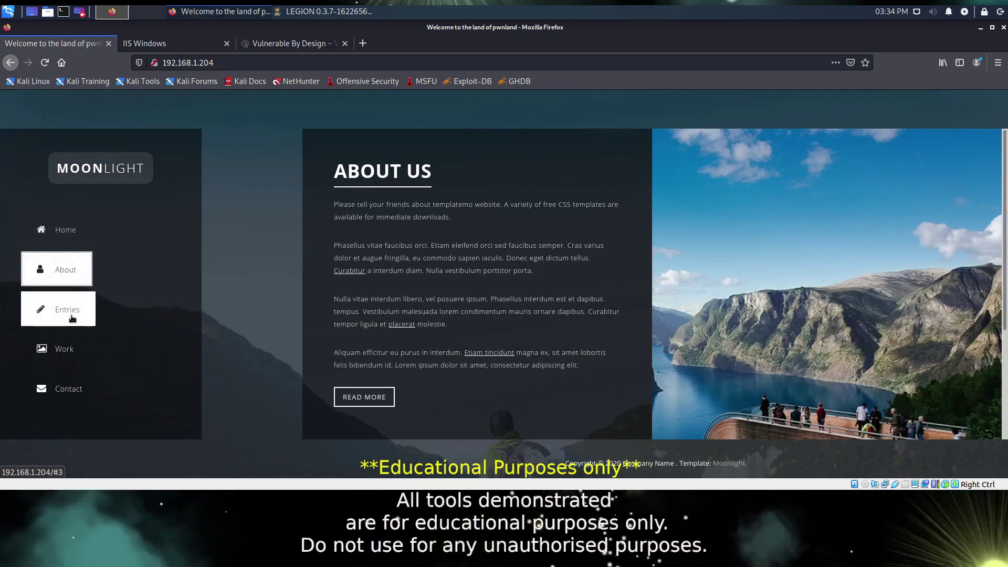
pyautogui.click(72, 317)
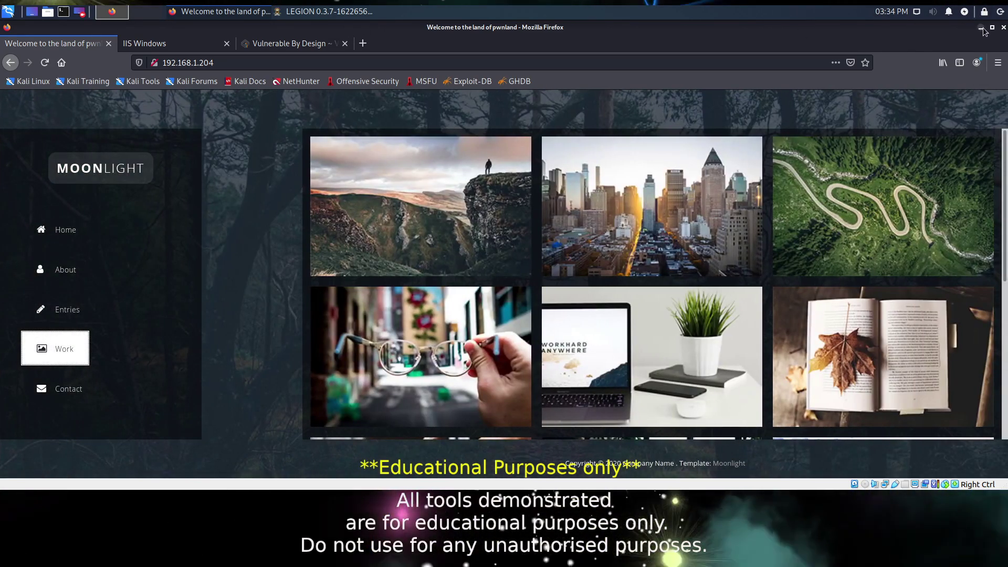
pyautogui.click(980, 27)
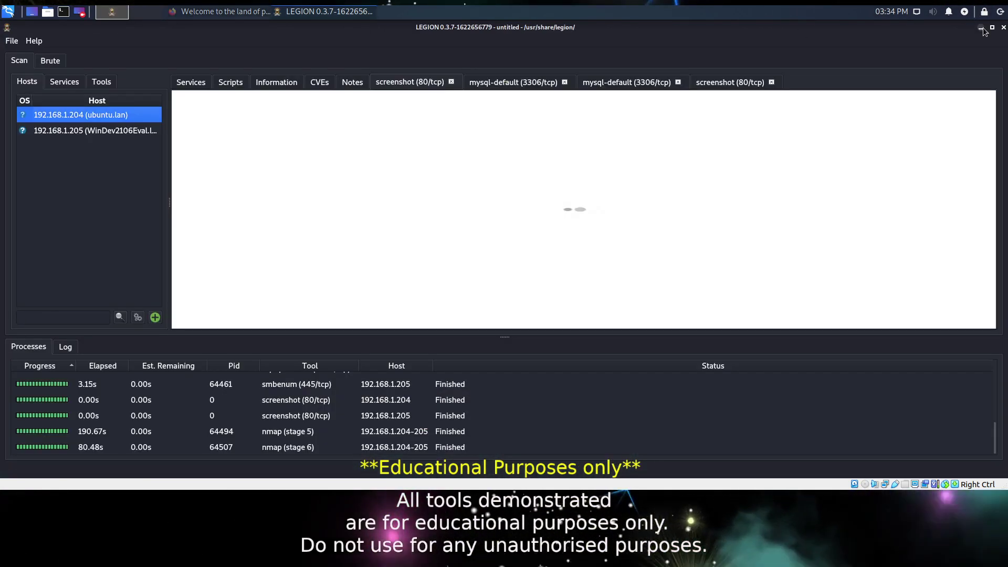
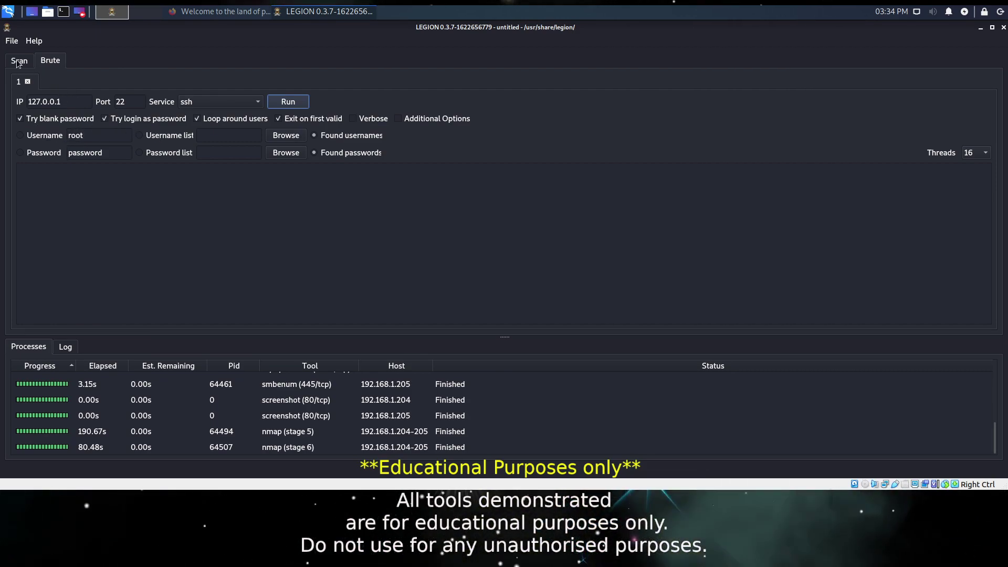
# - Return to the Scan view showing both hosts and the finished Hydra MySQL attack on 192.168.1.204
pyautogui.click(19, 61)
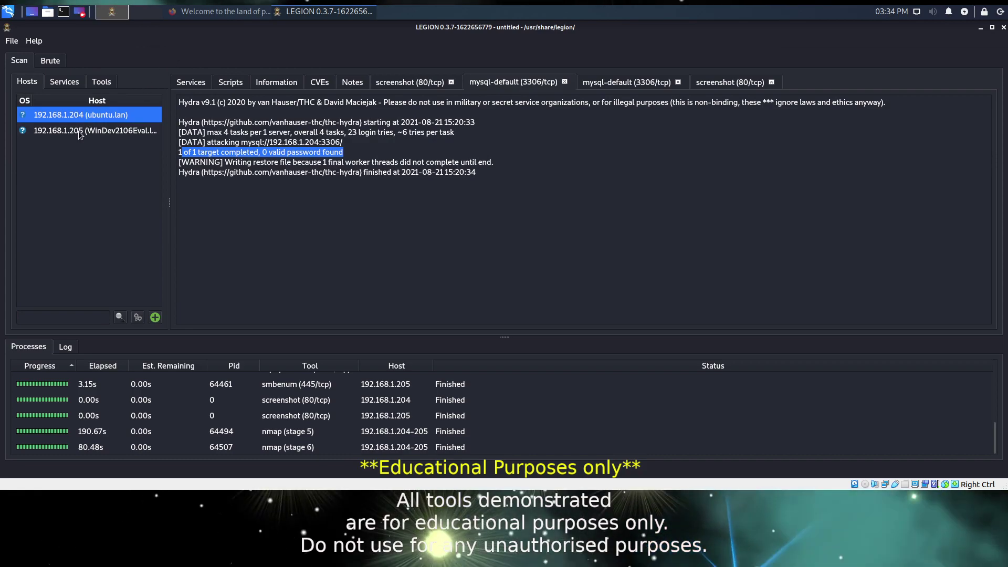
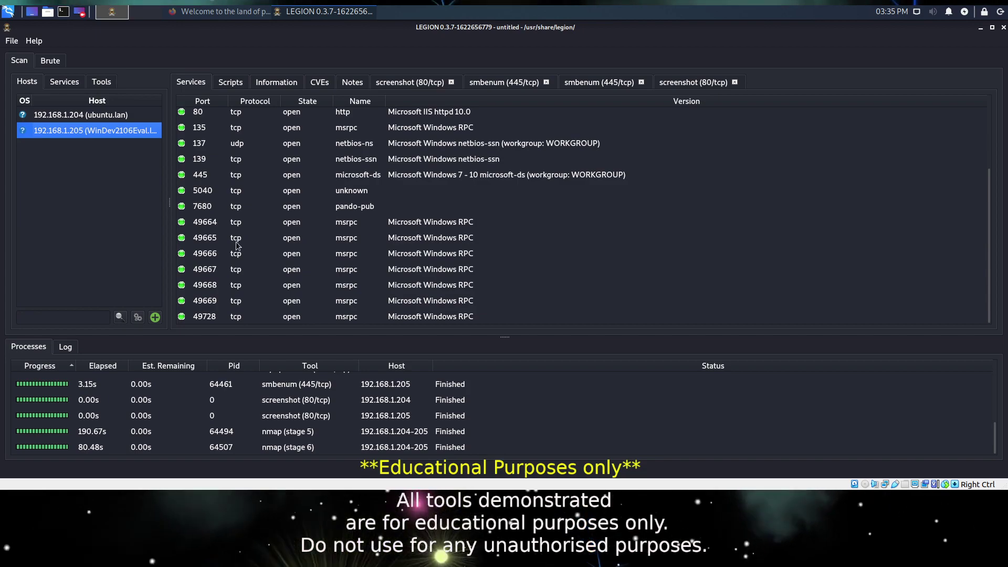
# - Scroll the 192.168.1.205 services list and select the port 80 Microsoft IIS httpd 10.0 row
pyautogui.scroll(2, 236, 245)
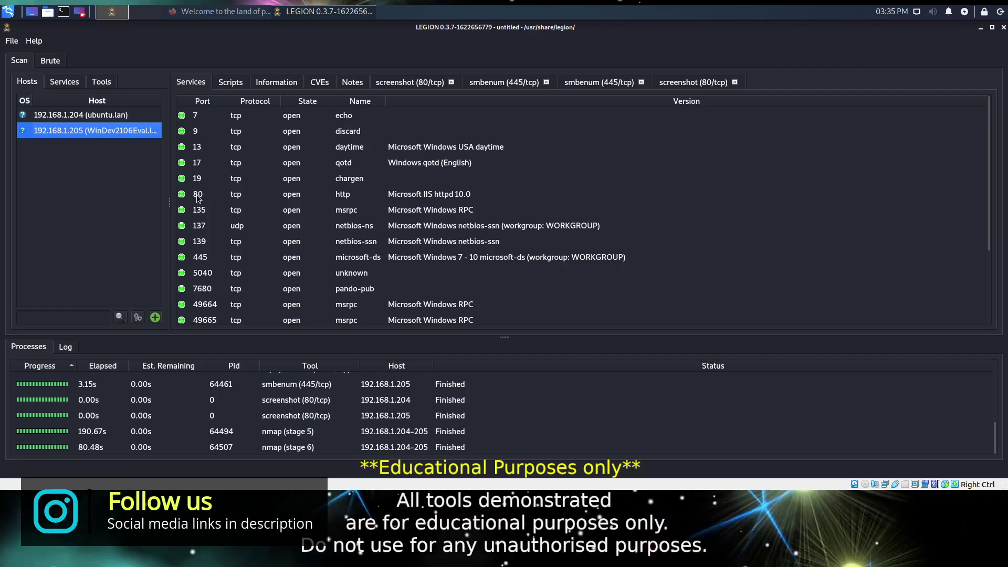
pyautogui.click(472, 194)
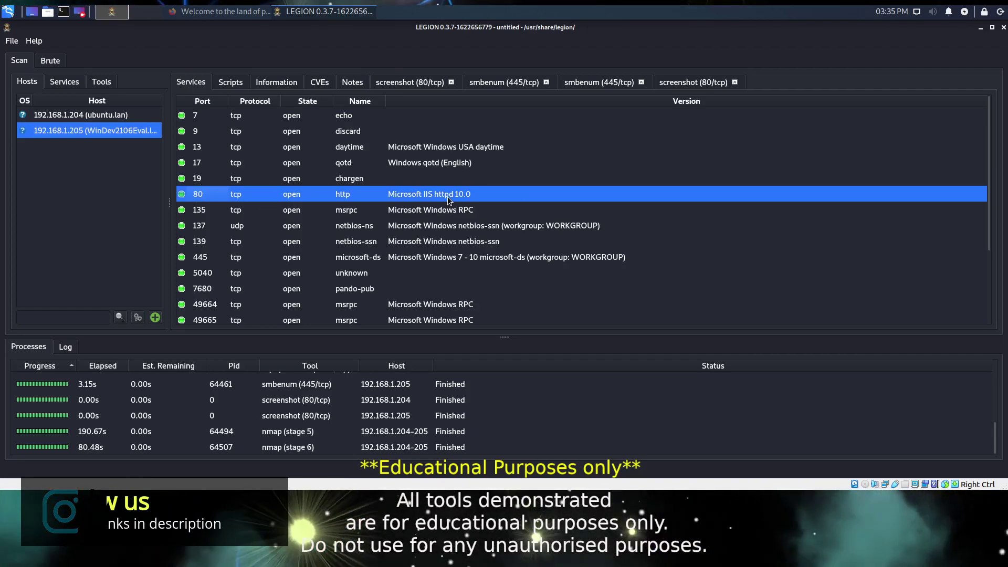
pyautogui.scroll(-2, 382, 210)
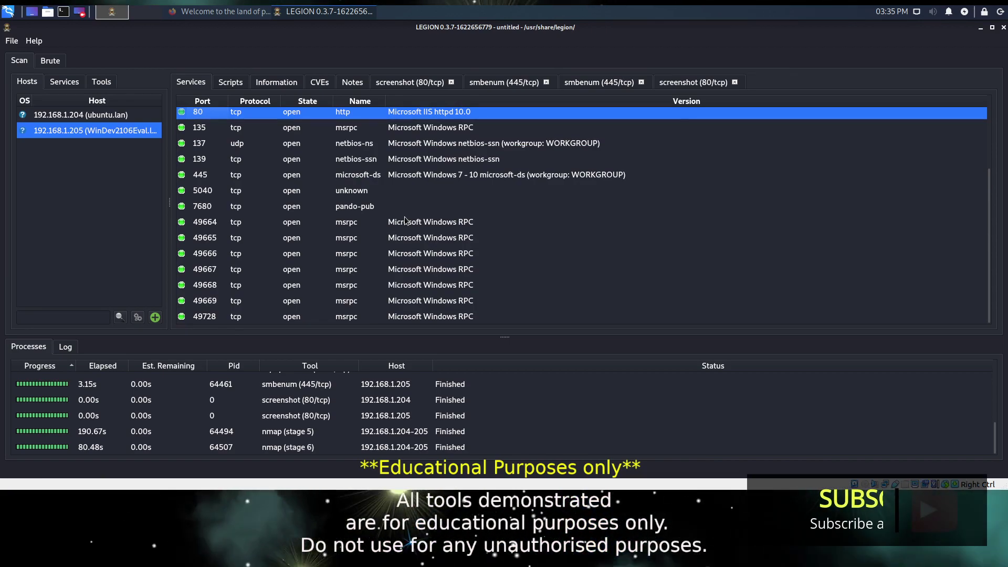
pyautogui.scroll(2, 405, 220)
# - Check the CVEs and port 80 screenshot, then view smbenum 445/tcp showing 0 valid passwords
pyautogui.click(322, 83)
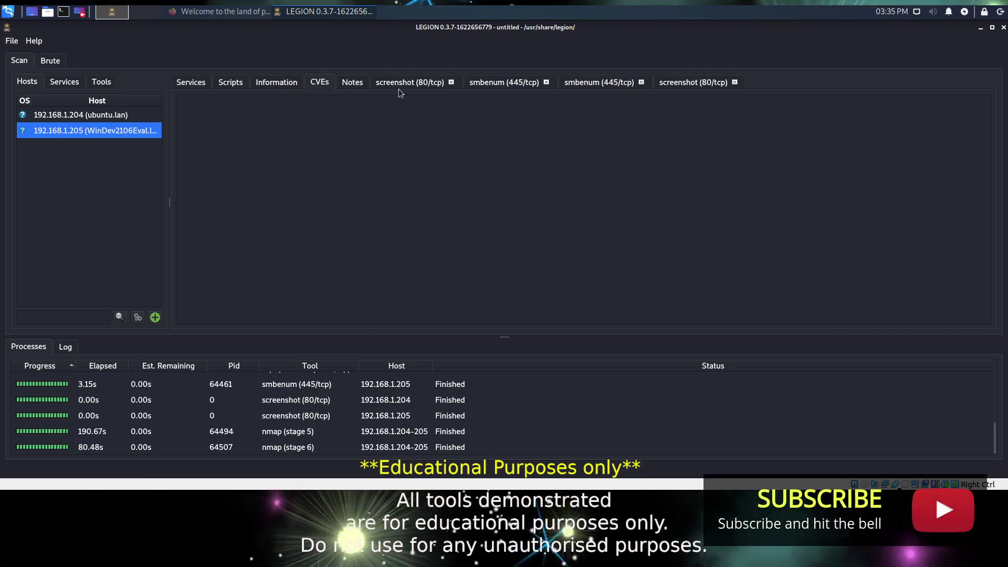
pyautogui.click(415, 82)
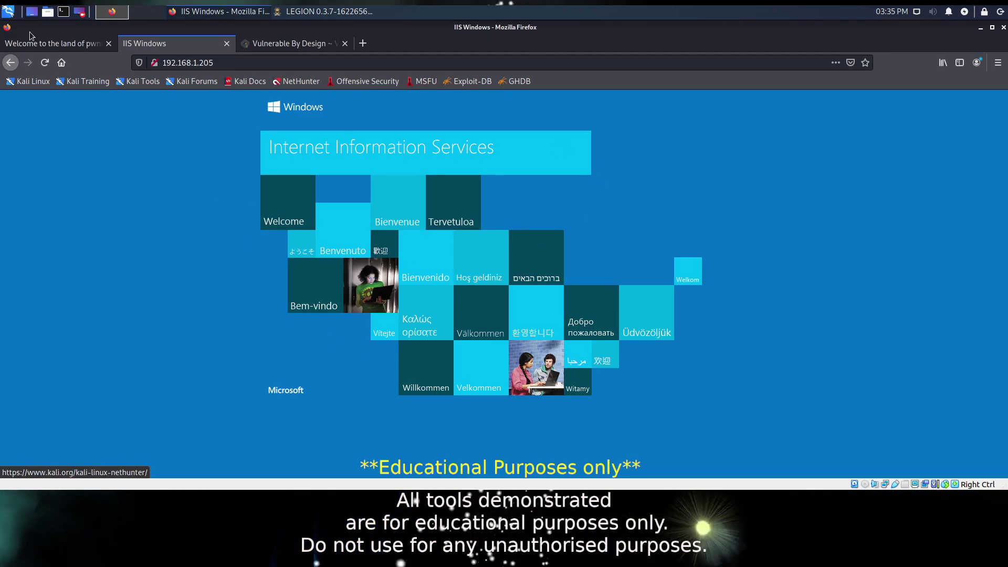
pyautogui.click(30, 47)
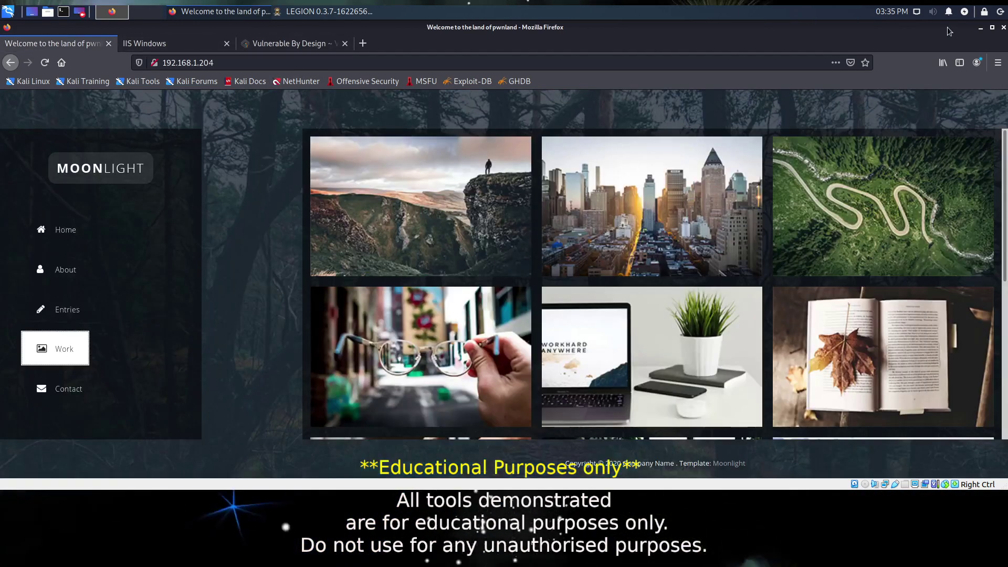
pyautogui.click(980, 29)
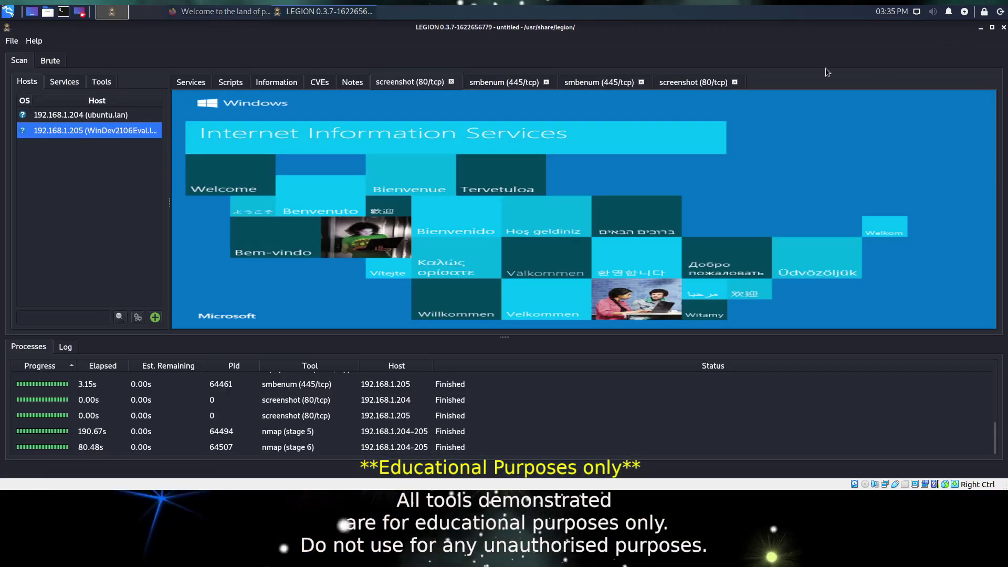
pyautogui.click(508, 83)
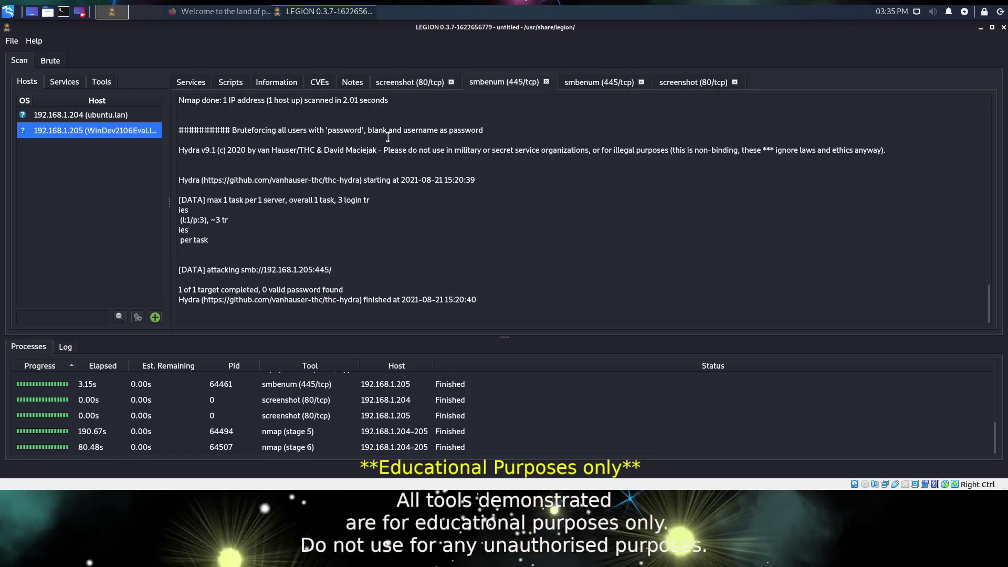
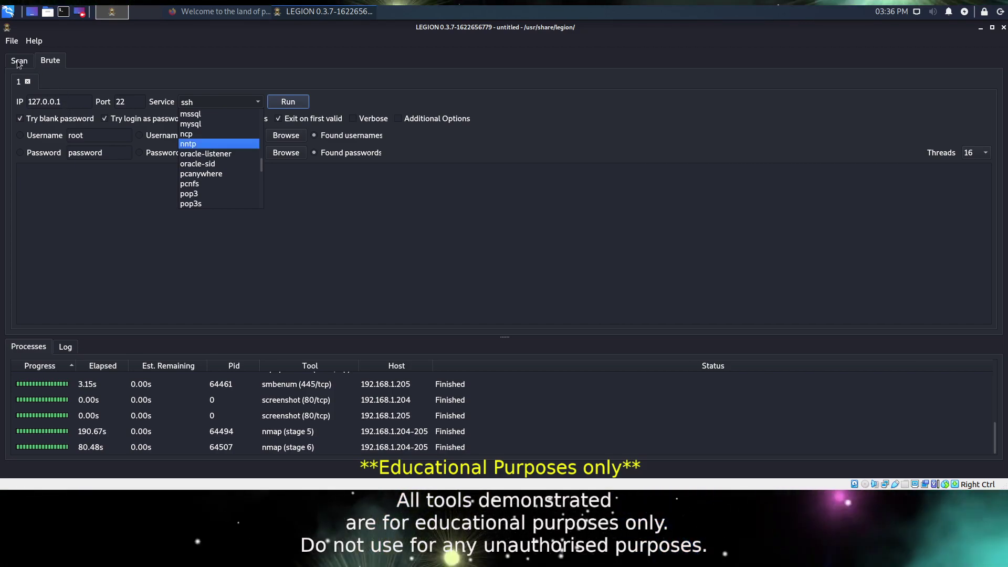
# - Close the Service dropdown with ssh still selected for 127.0.0.1 port 22
pyautogui.click(18, 65)
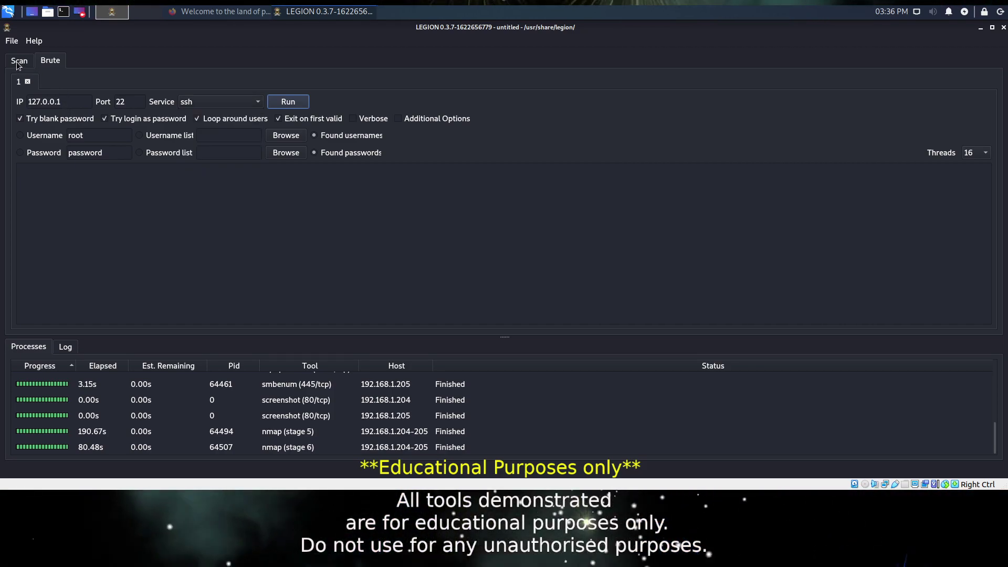
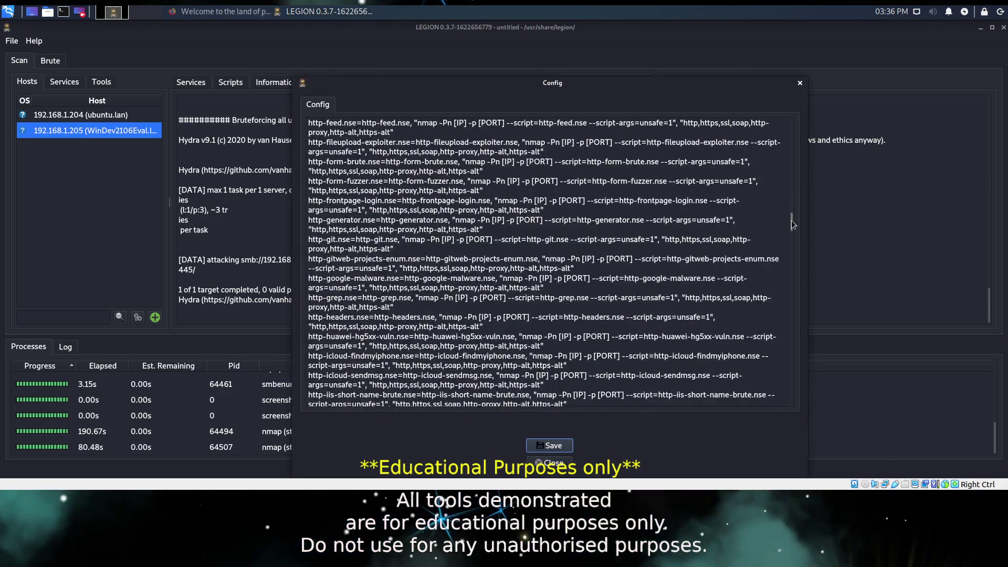
pyautogui.scroll(-8, 786, 256)
# - Scroll down the Config dialog's nmap and hydra script entries, then back up to [BruteSettings] and [GeneralSettings]
pyautogui.scroll(15, 785, 255)
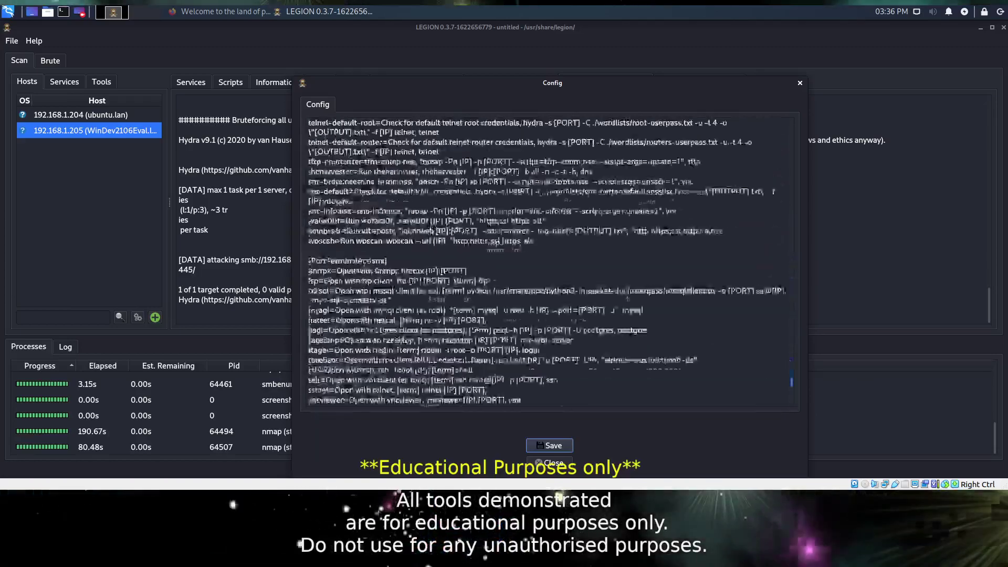
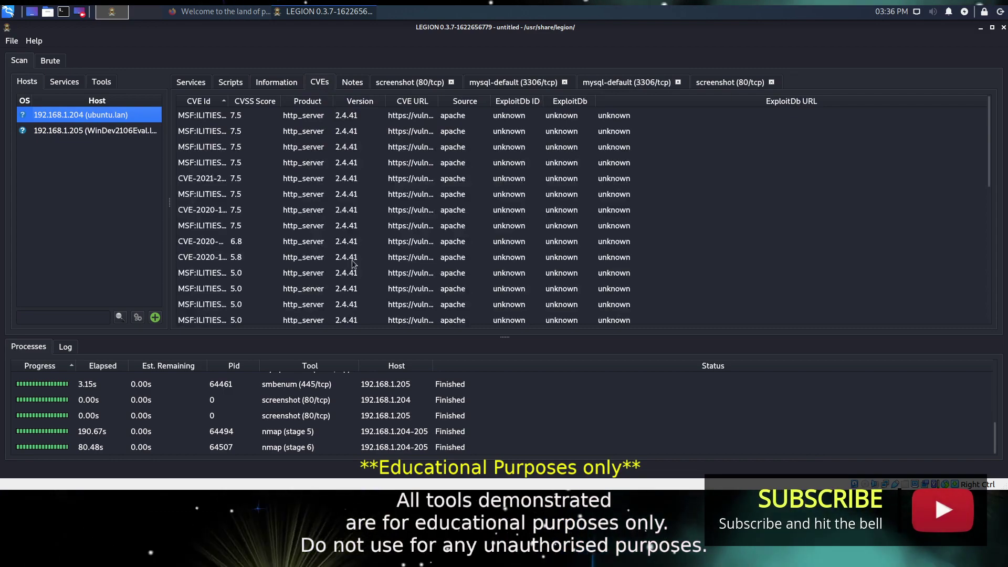
pyautogui.scroll(5, 345, 256)
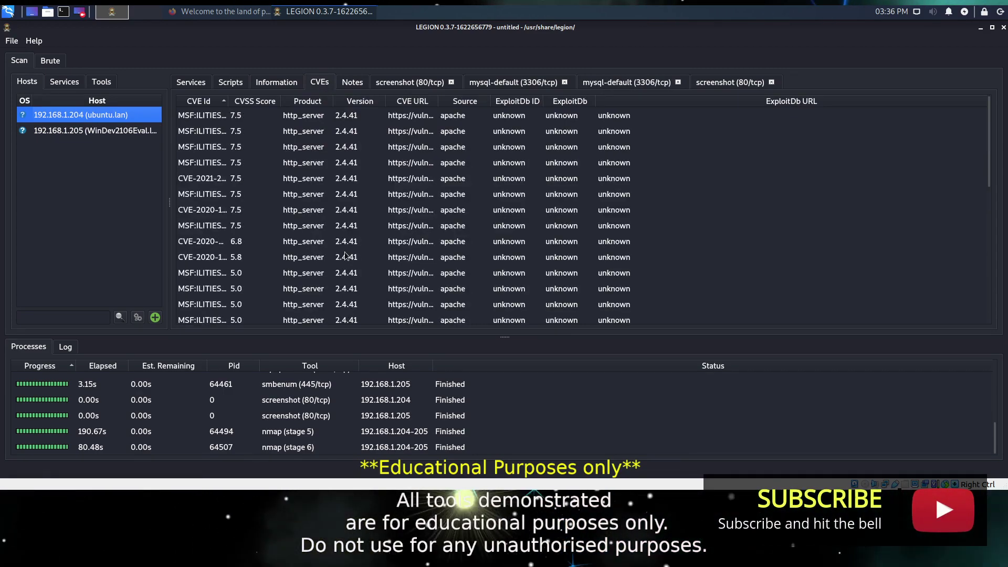